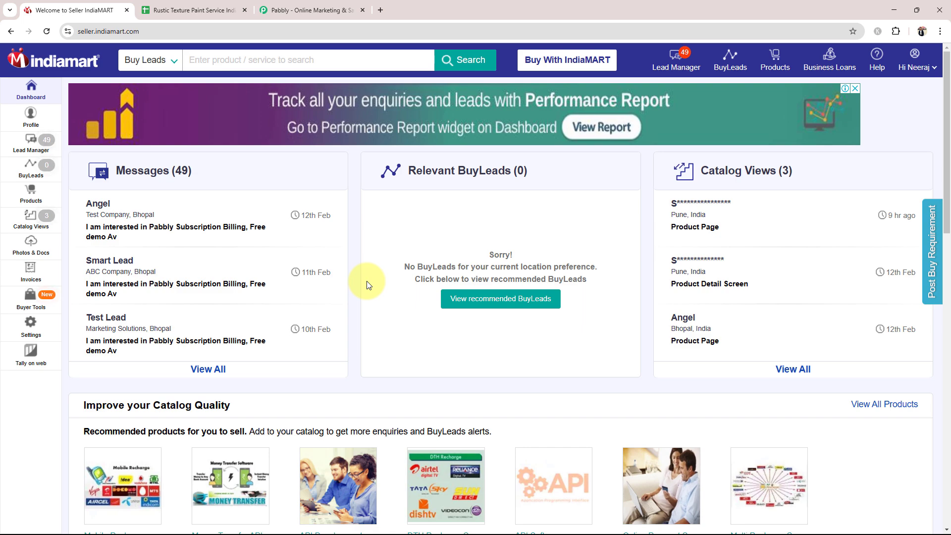
Look over the empty leads sheet and the IndiaMART seller dashboard, then bring up the Pabbly website
click(193, 9)
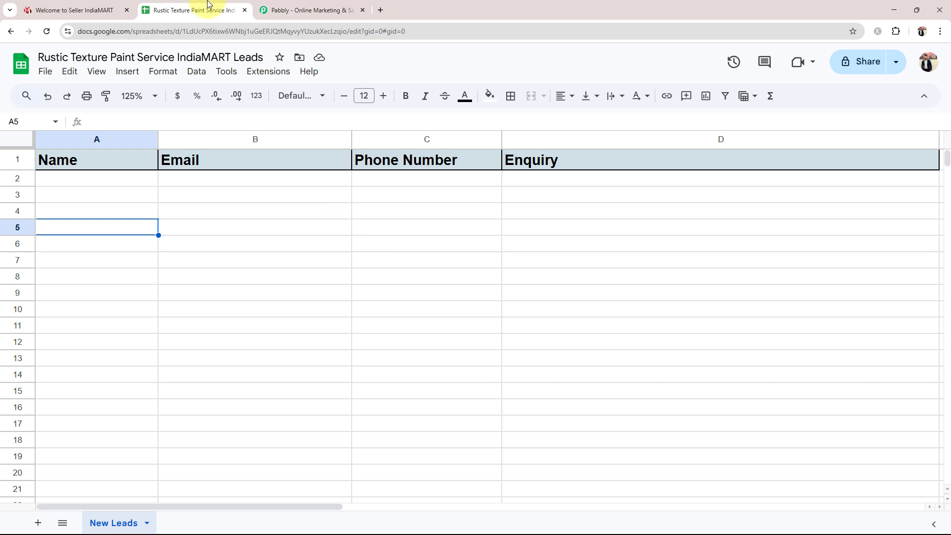
click(89, 10)
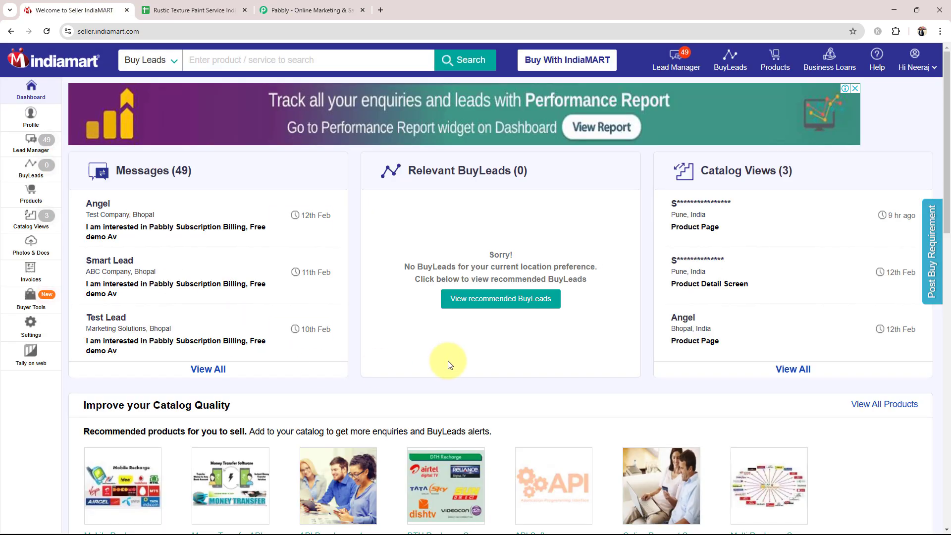
click(275, 4)
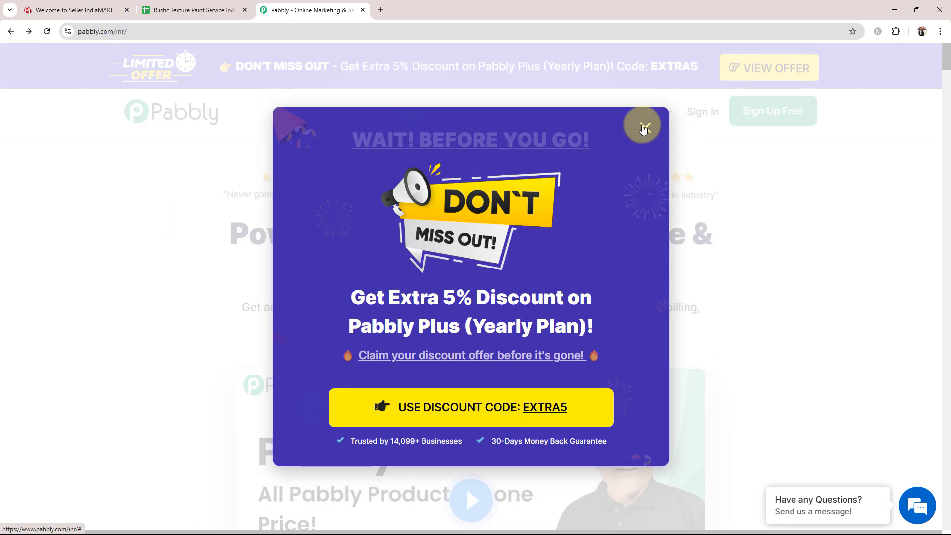
Dismiss the discount popup, sign in to the Pabbly account and launch Pabbly Connect
click(645, 128)
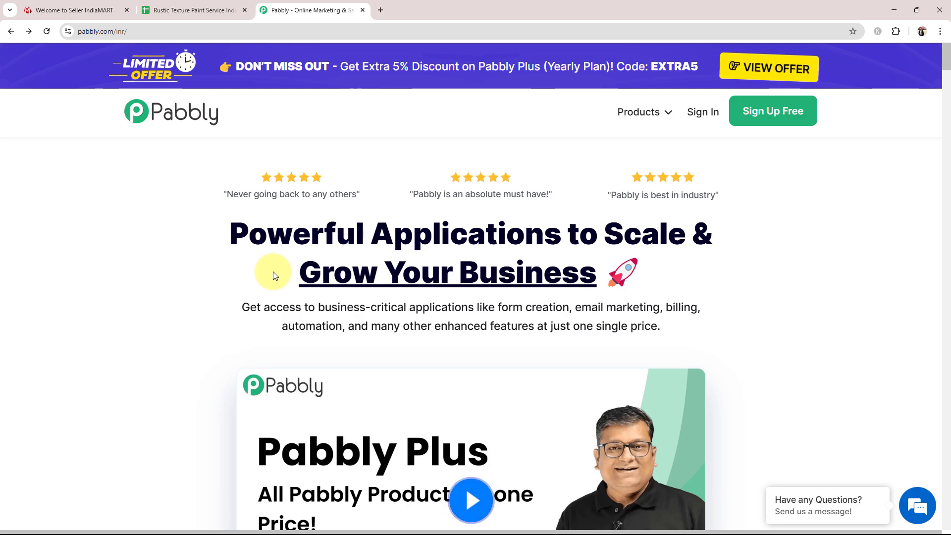
click(754, 116)
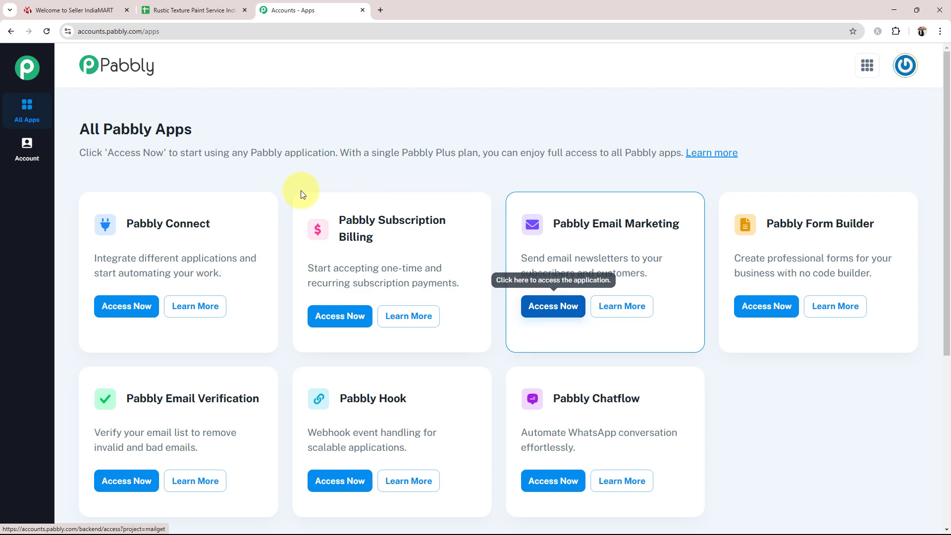
click(124, 306)
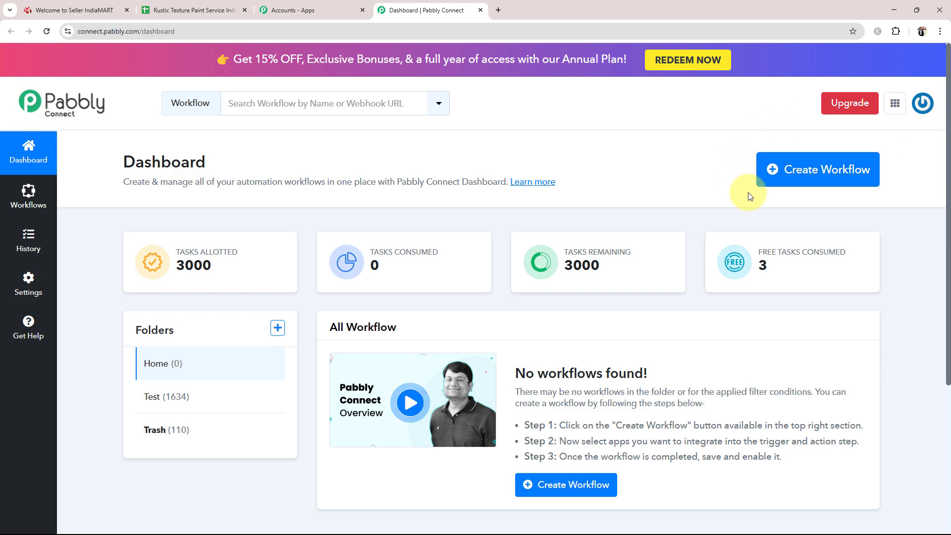
Create the workflow 'Add IndiaMART Leads to Google Sheets for Rustic Texture Paint Service' in Home
click(817, 172)
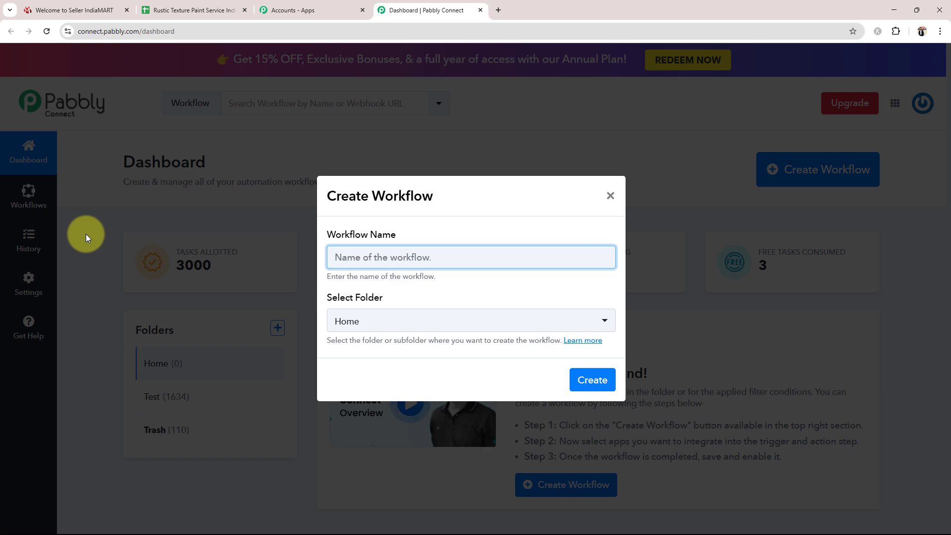
text(Add IndiaMART Leads to Google Sheets for Rustic Texture Paint Service)
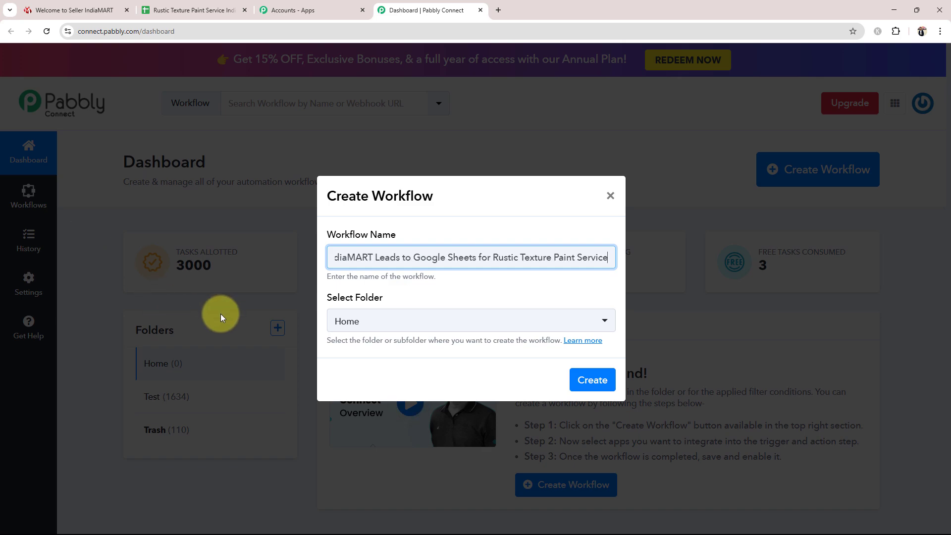
click(392, 354)
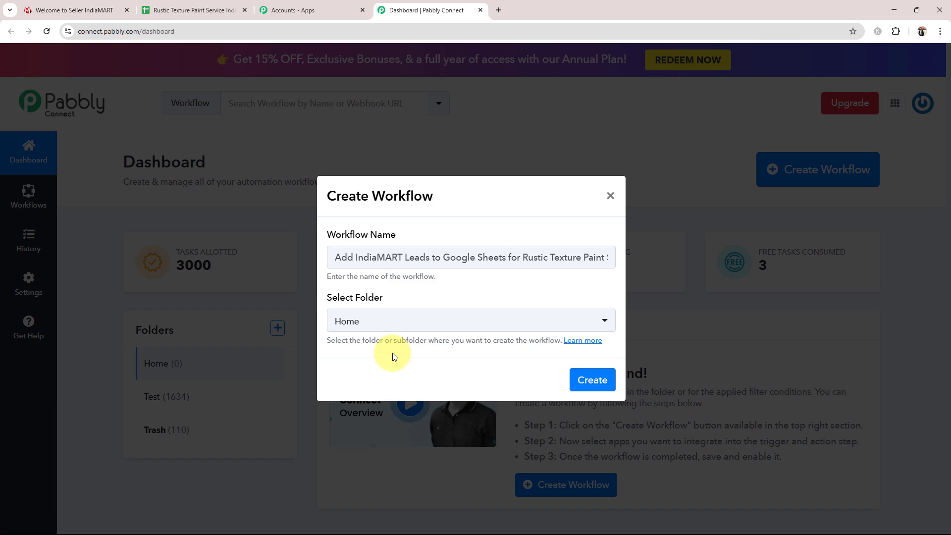
click(380, 328)
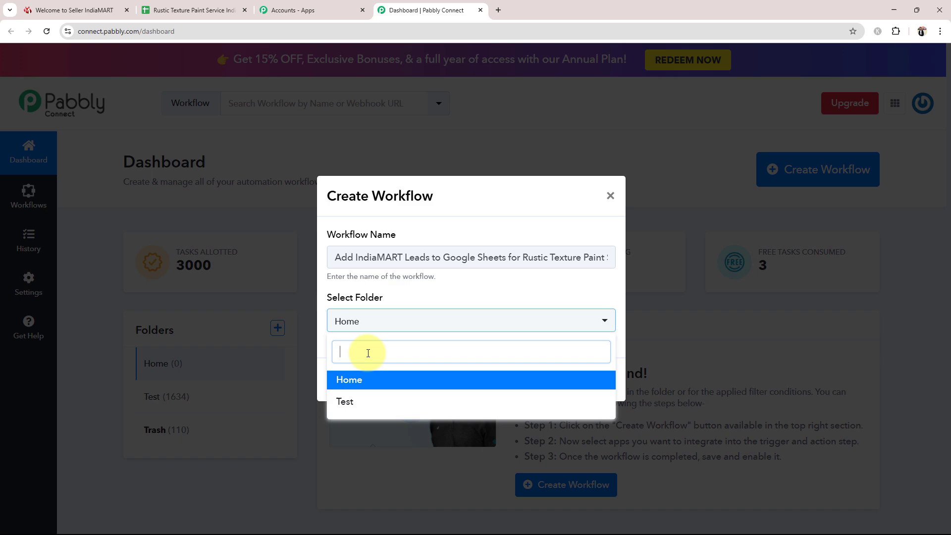
click(342, 380)
click(592, 380)
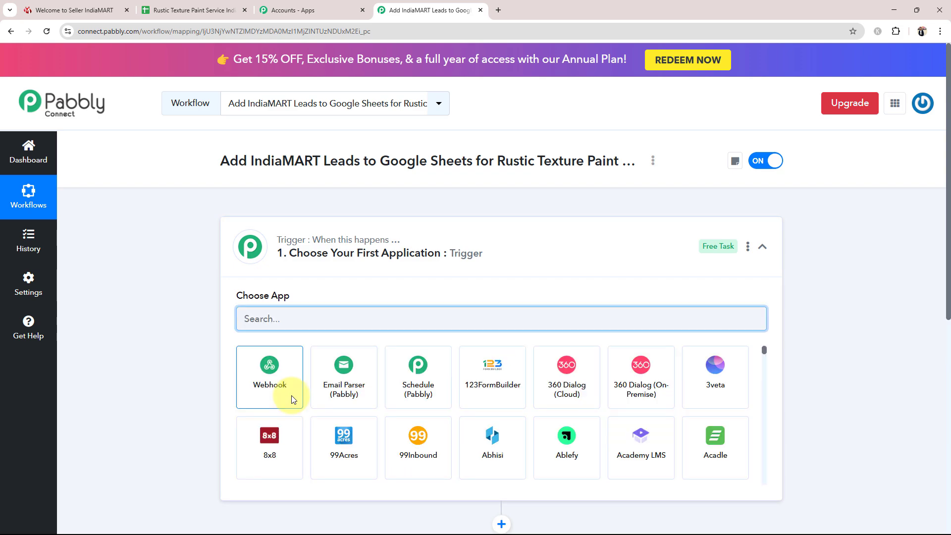
click(446, 267)
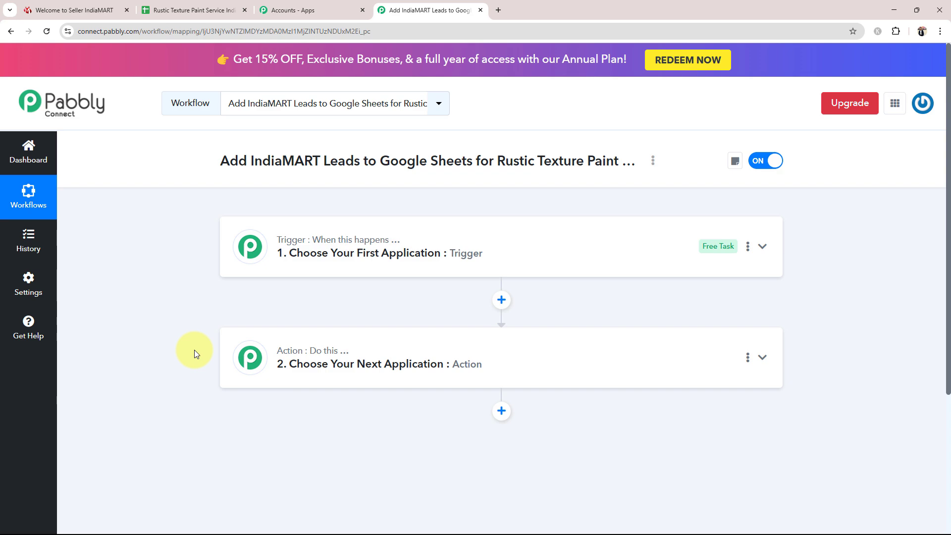
click(77, 10)
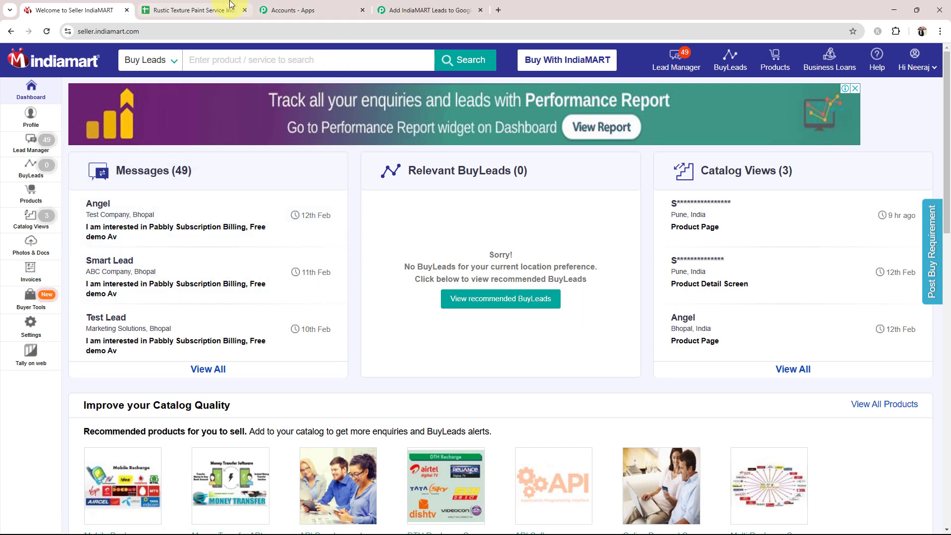
click(207, 3)
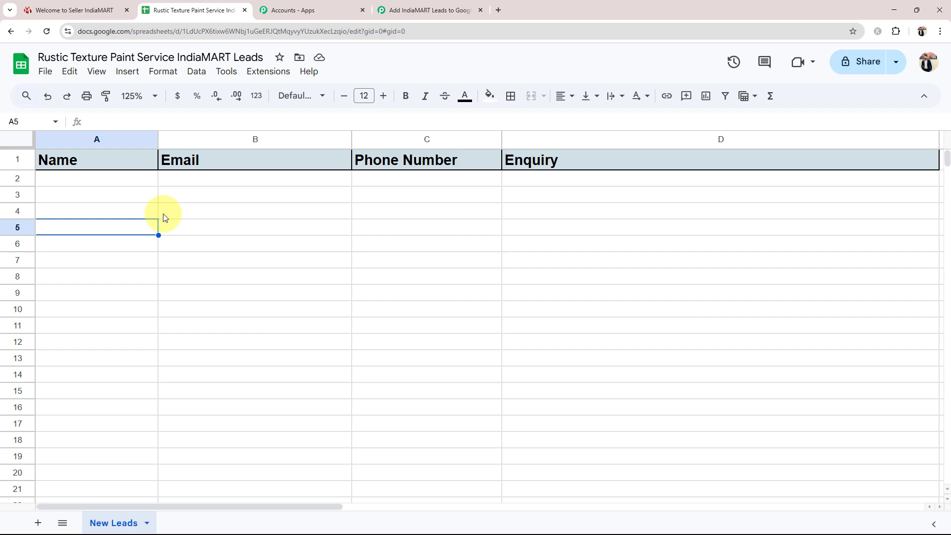
click(456, 8)
Set the trigger to IndiaMART with the New Leads event
click(297, 257)
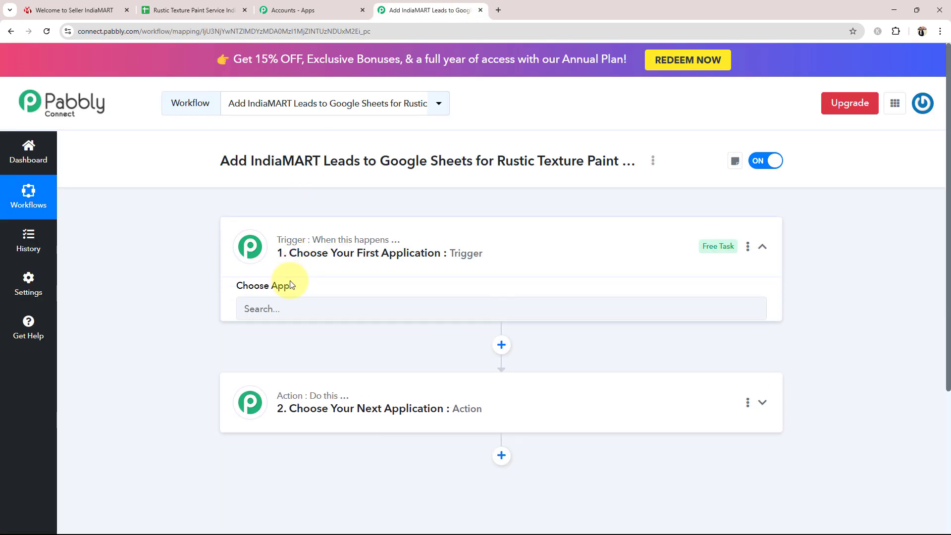
click(284, 326)
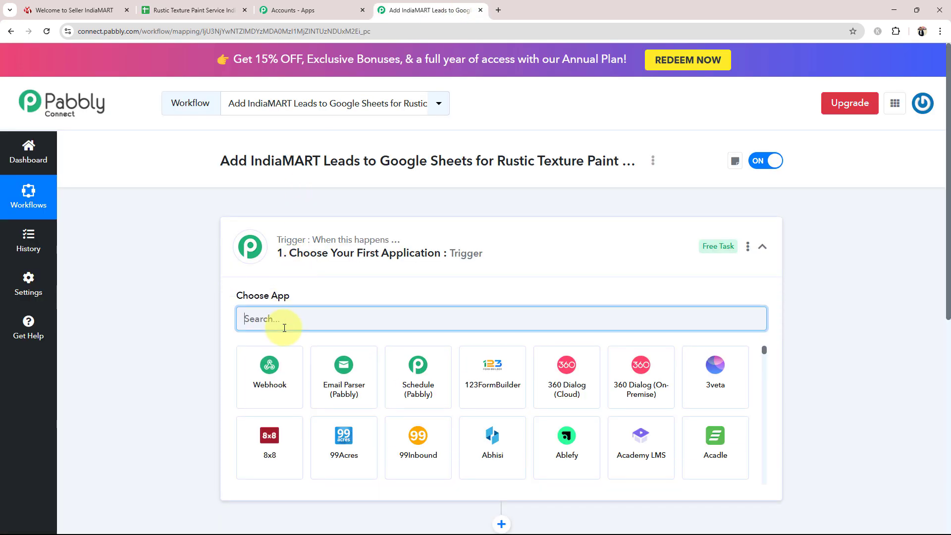
text(India)
click(277, 365)
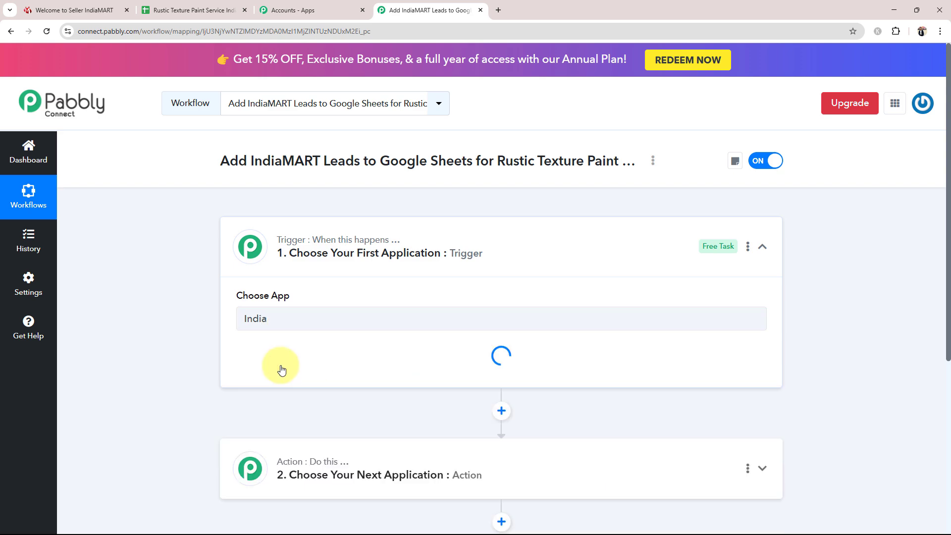
click(313, 376)
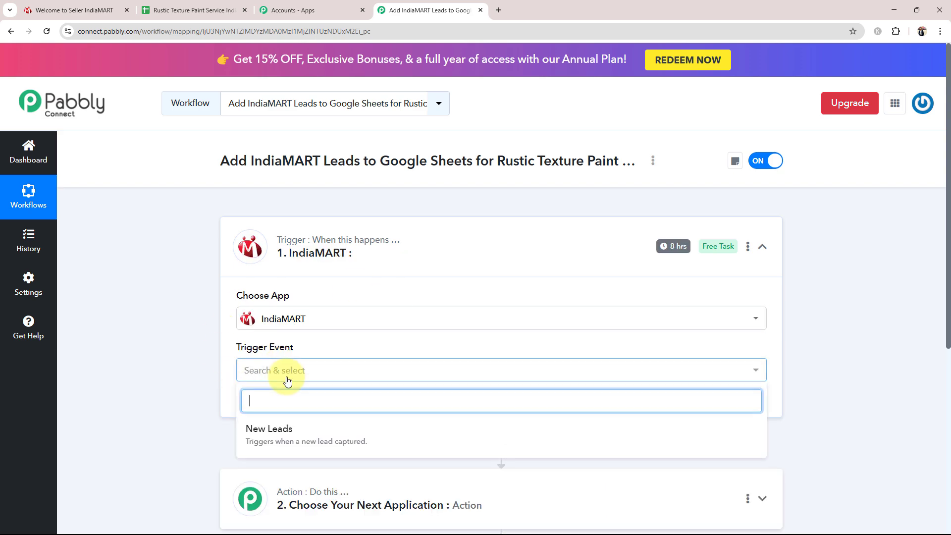
click(277, 436)
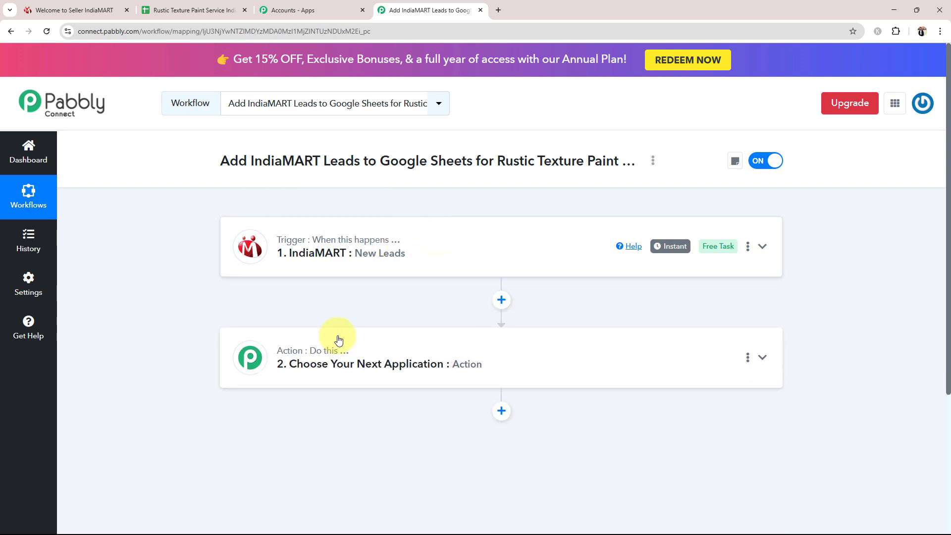
Set the action to Google Sheets with the Add New Row event
click(336, 356)
scroll(317, 327, down, 3)
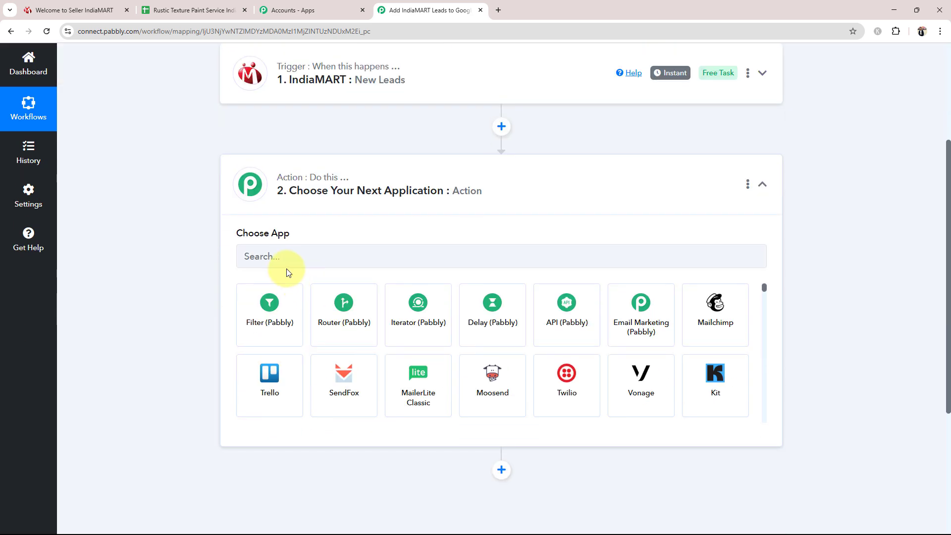
click(284, 254)
text(G)
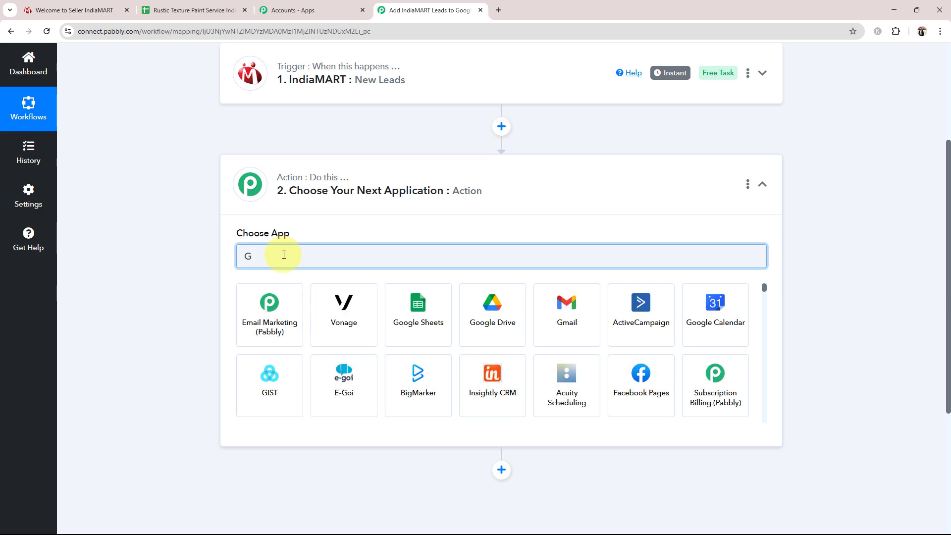
text(oogl)
click(274, 325)
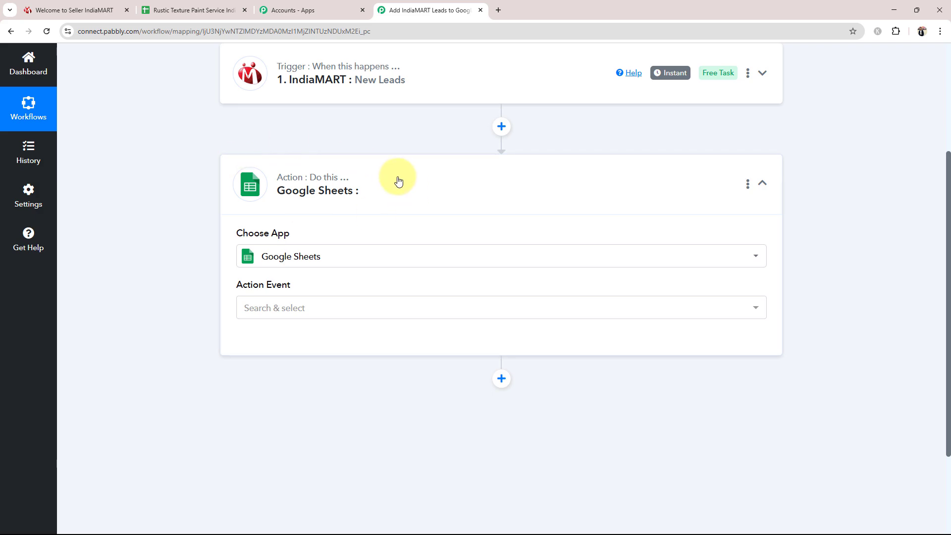
click(276, 314)
click(291, 128)
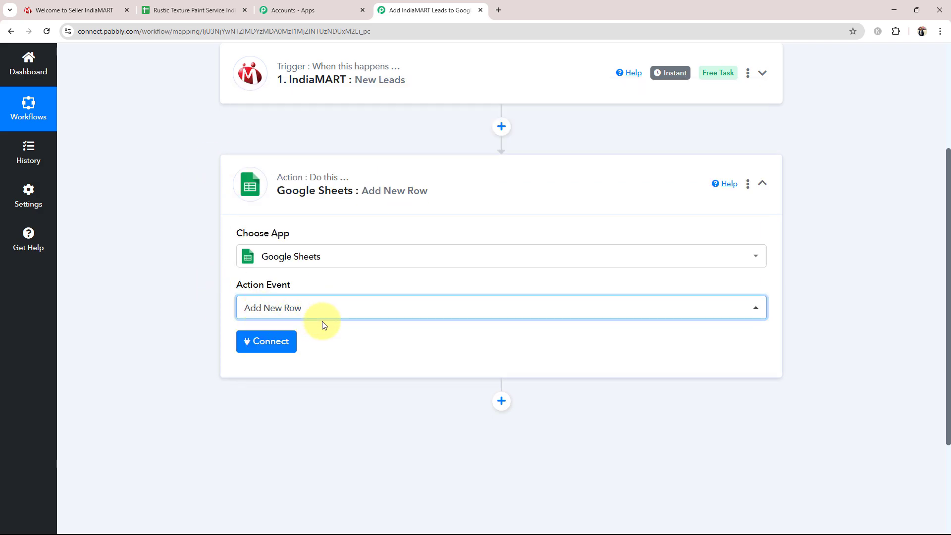
click(425, 187)
scroll(267, 289, up, 4)
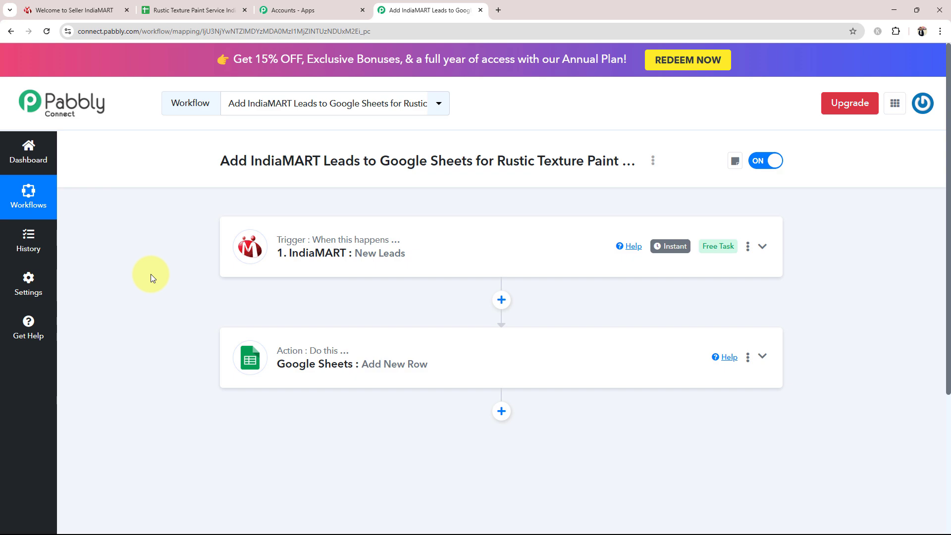
Expand the IndiaMART trigger and read through its webhook setup instructions
click(308, 244)
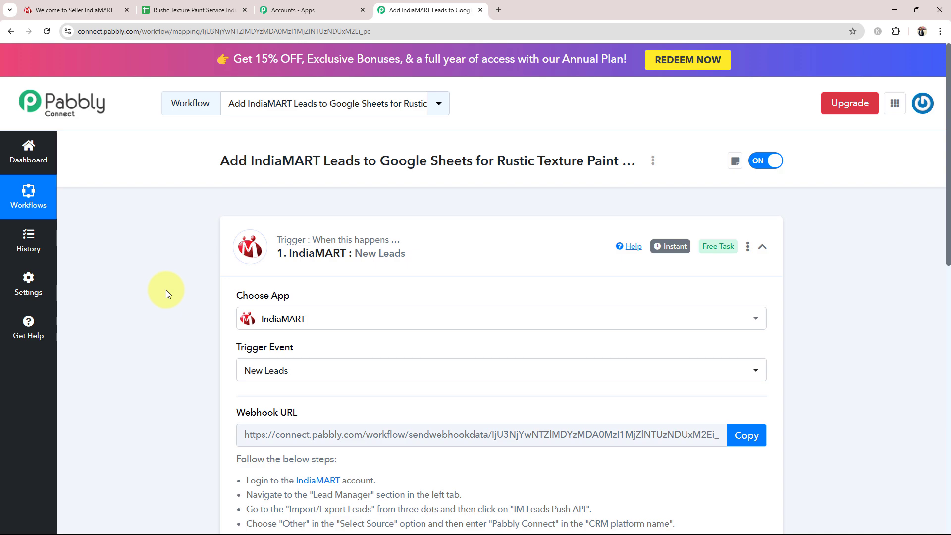
scroll(165, 290, down, 3)
drag(238, 264, 315, 266)
click(207, 298)
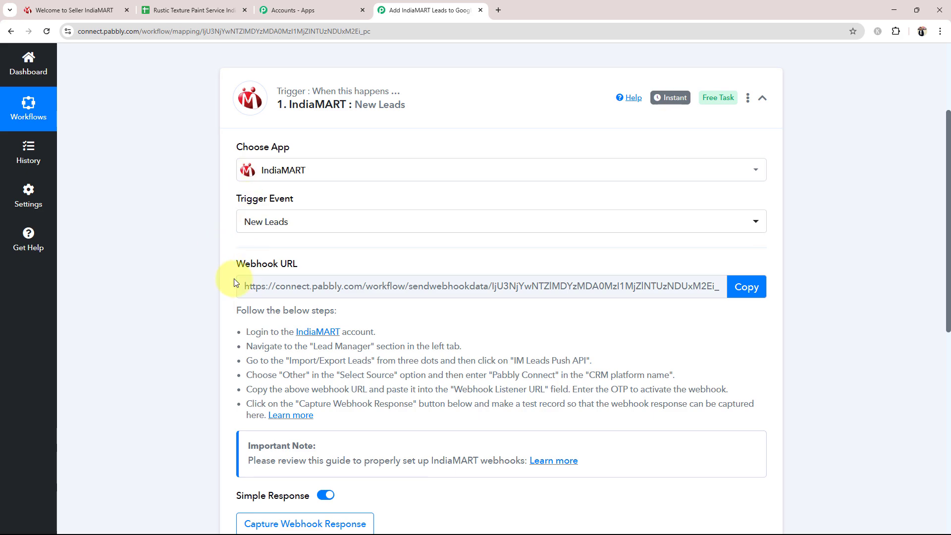
scroll(243, 313, down, 2)
triple_click(251, 163)
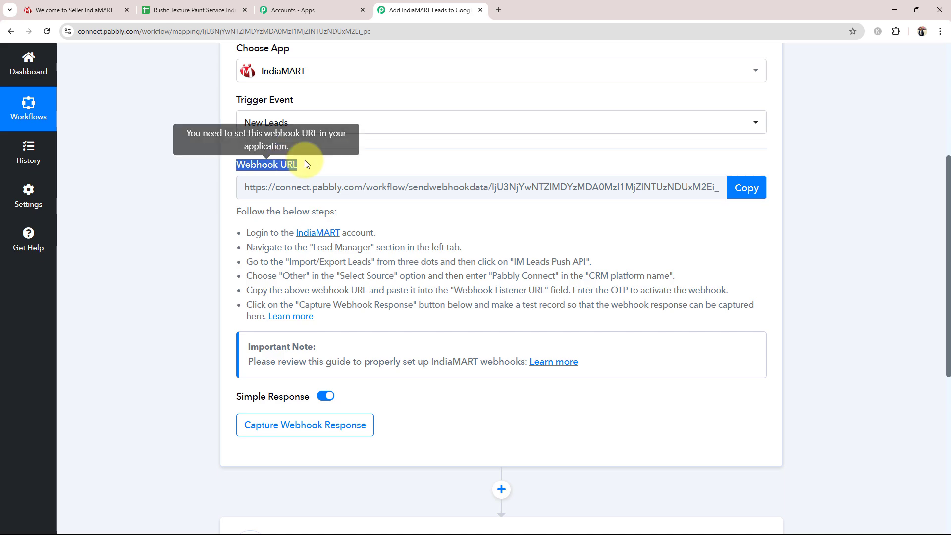
click(210, 198)
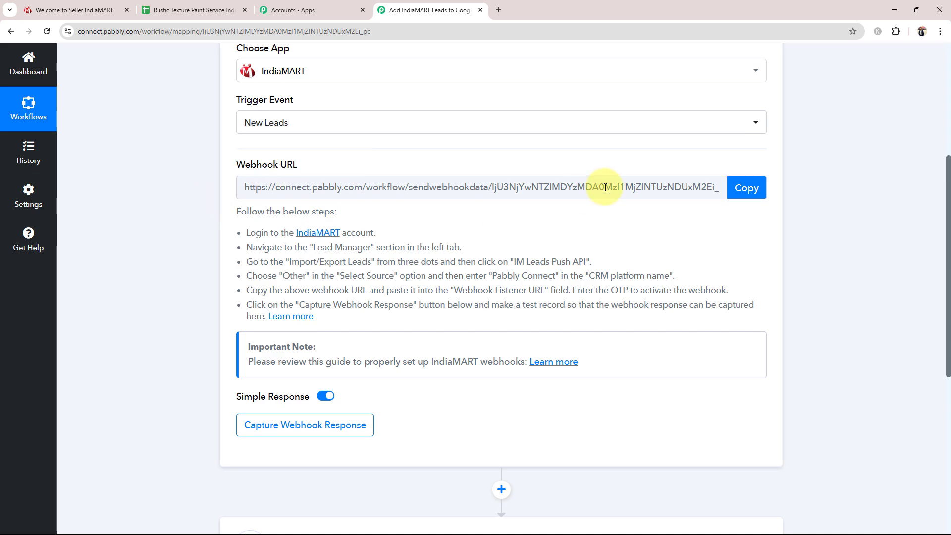
Copy the Pabbly webhook URL, review the setup steps, and return to the IndiaMART dashboard
click(746, 187)
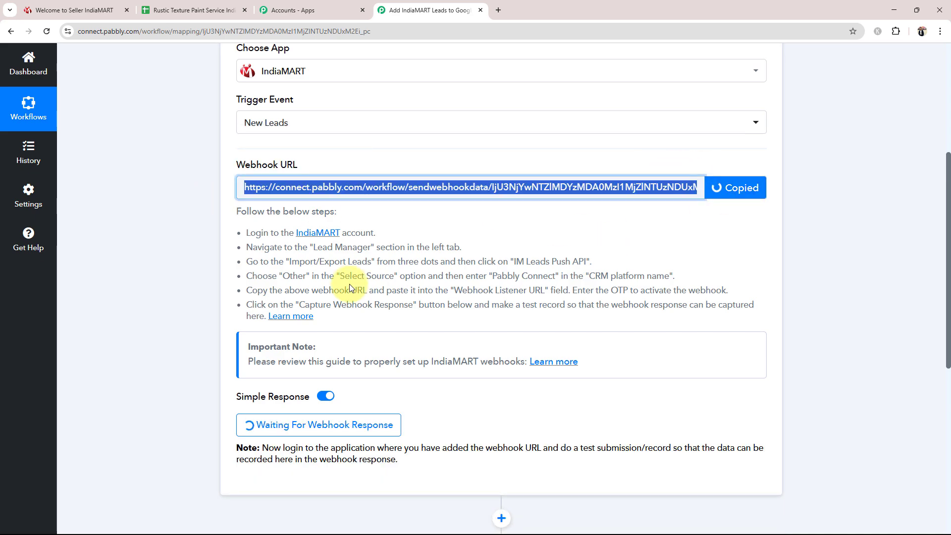
drag(241, 232, 391, 321)
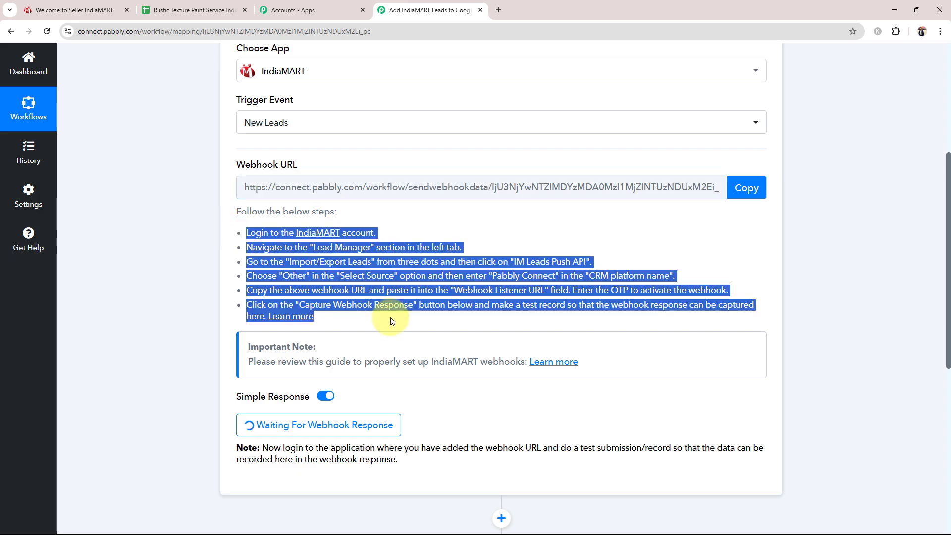
click(181, 321)
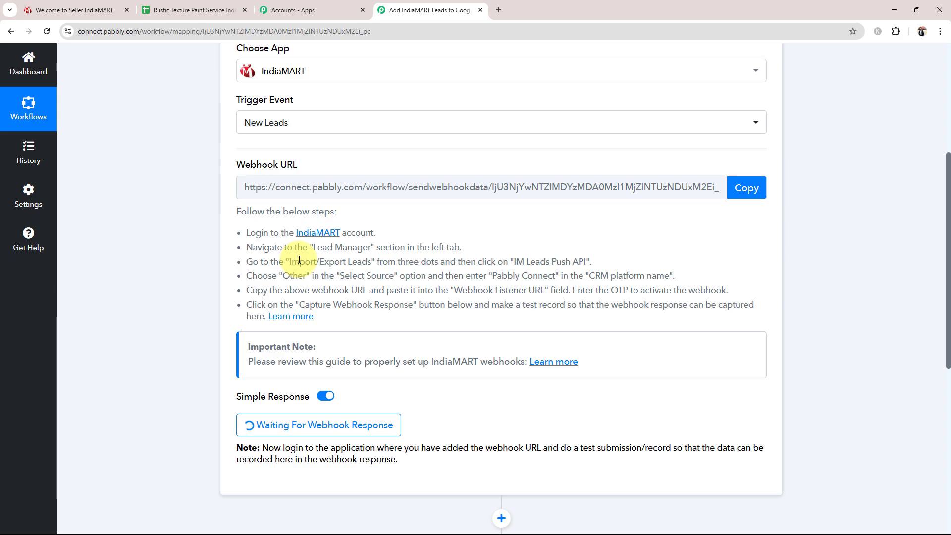
click(82, 6)
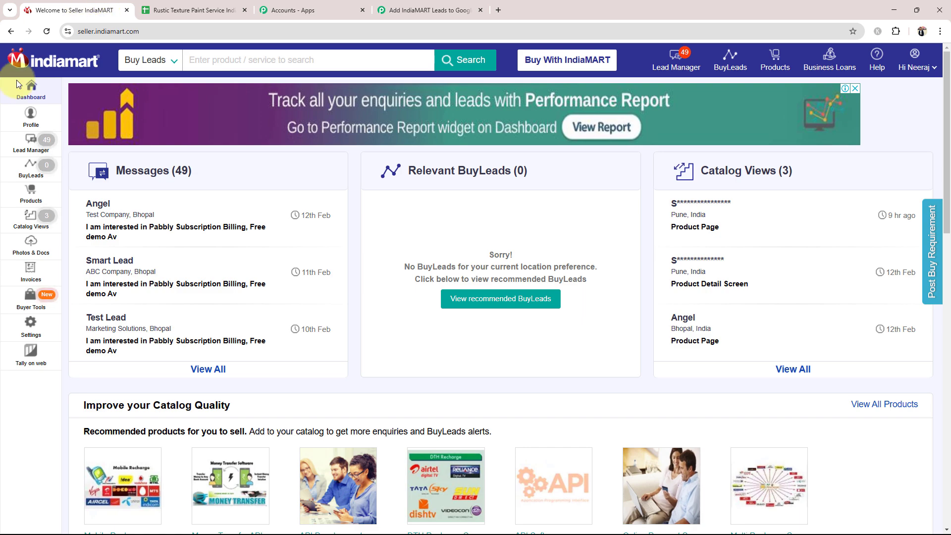
Open IndiaMART's Push API Integration page from the Lead Manager and set the source to Other
click(32, 144)
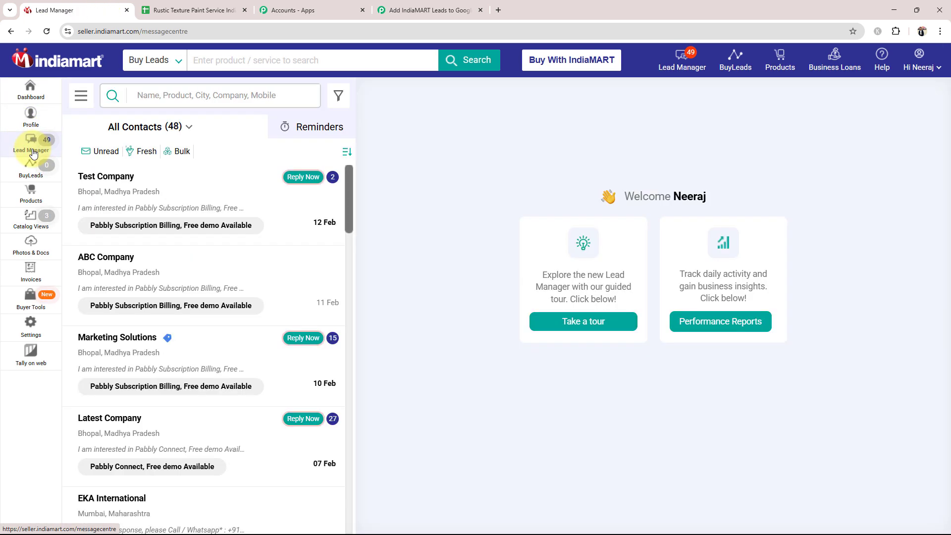
click(79, 97)
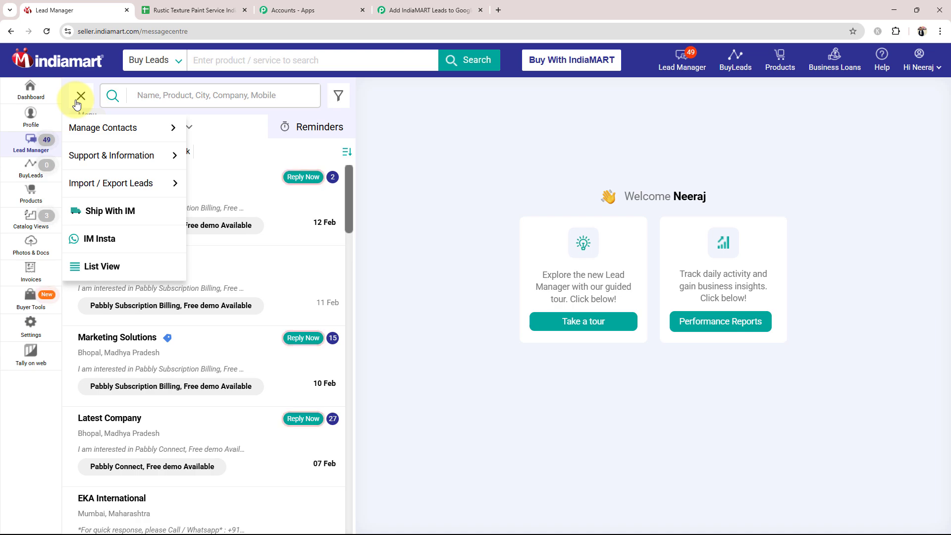
mouse_move(86, 192)
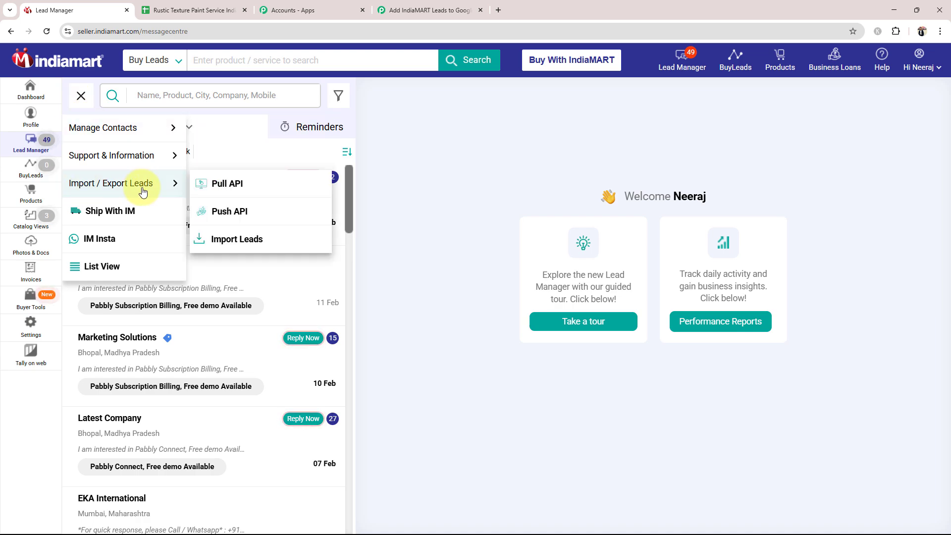
click(208, 211)
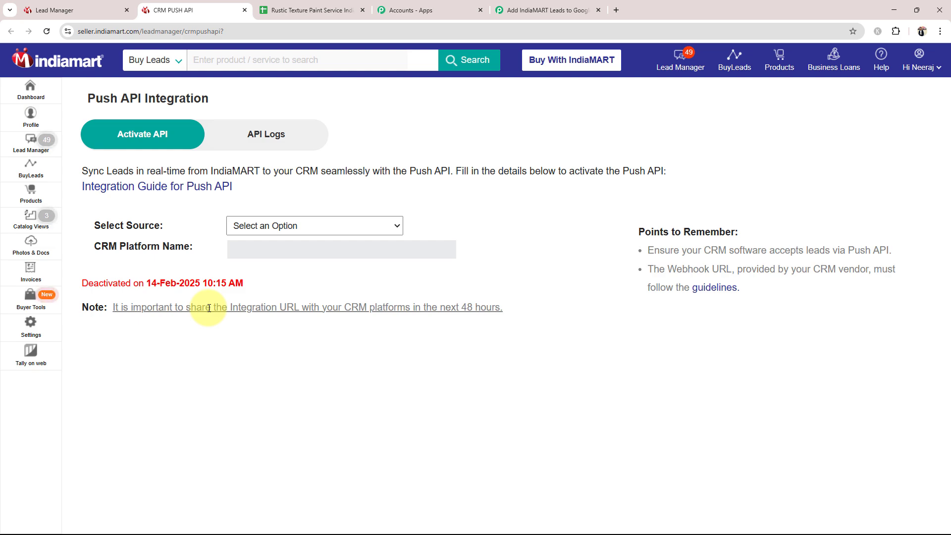
click(266, 227)
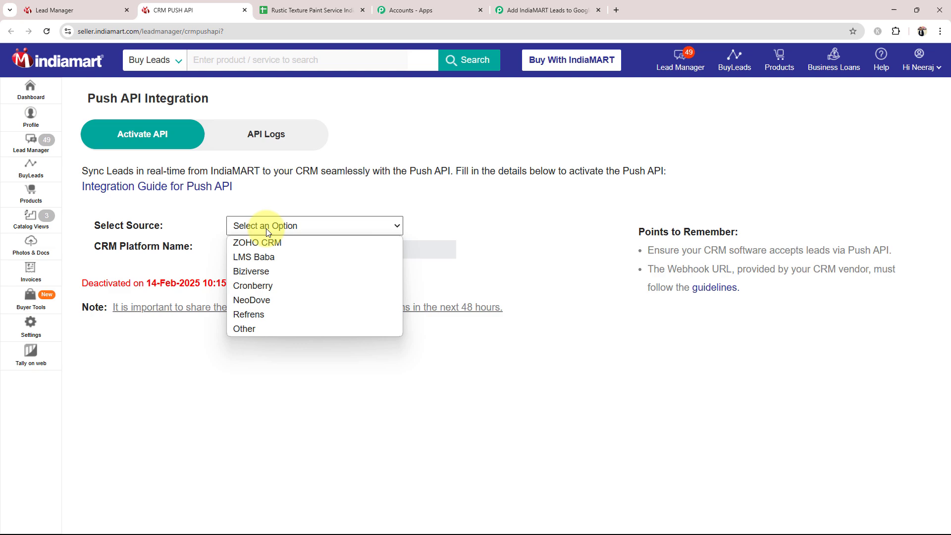
click(254, 327)
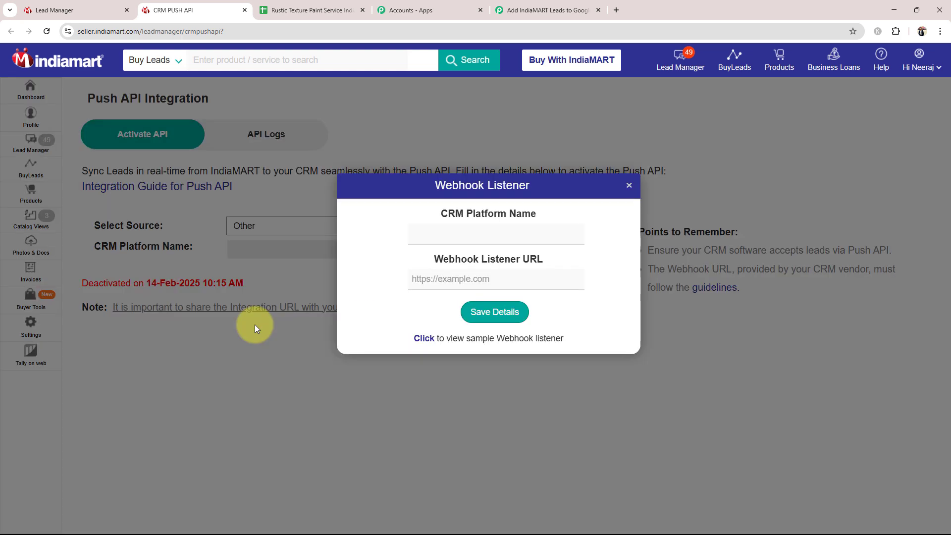
Fill the listener with CRM platform name 'Pabbly Connect' and the copied Pabbly webhook URL
click(437, 232)
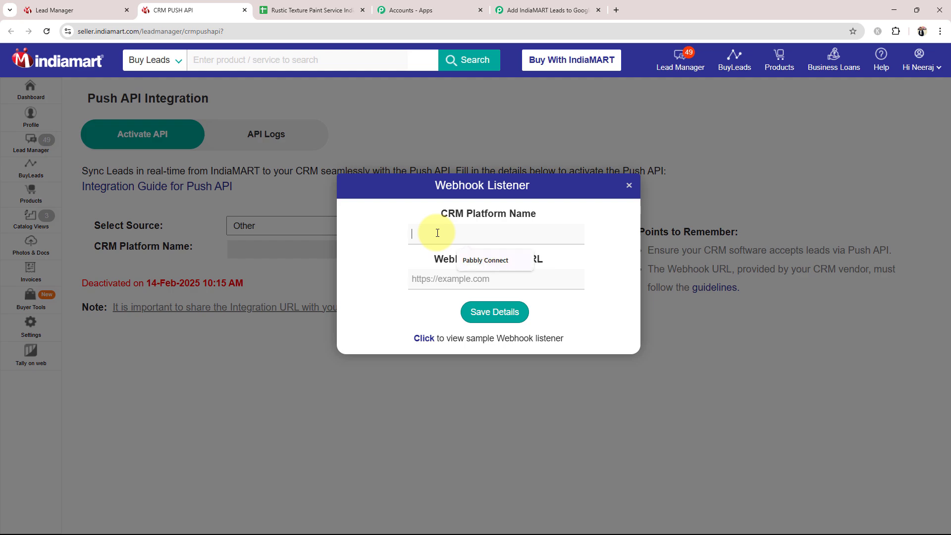
click(481, 256)
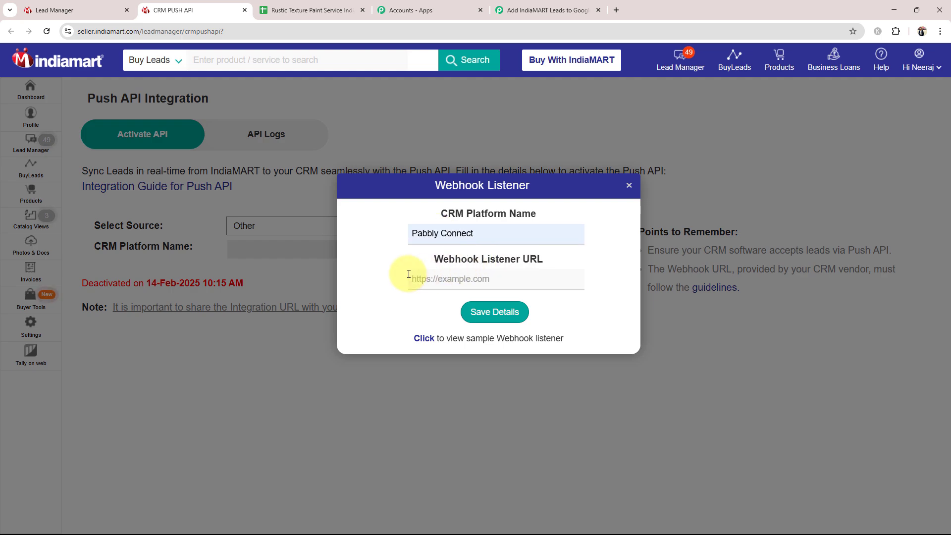
click(431, 278)
click(545, 10)
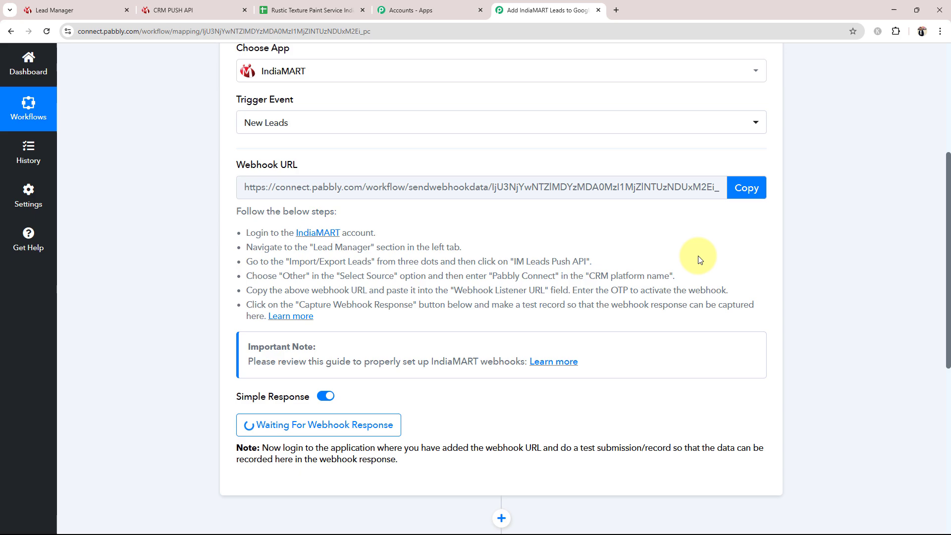
click(742, 188)
click(173, 9)
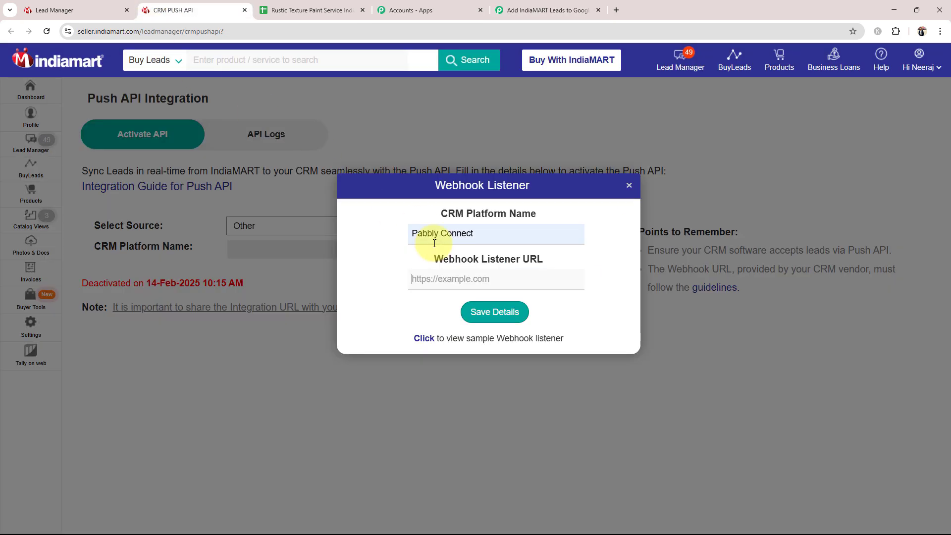
key(ctrl+v)
click(400, 320)
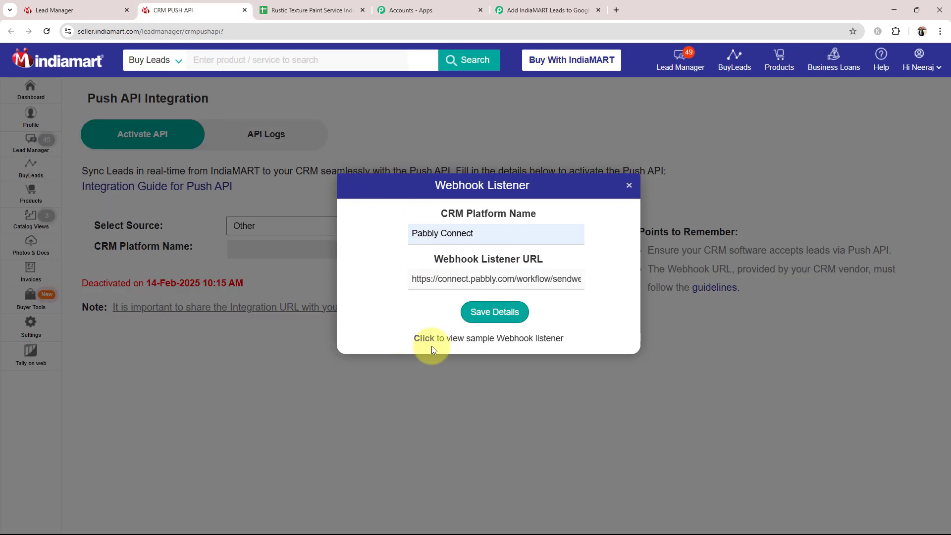
Save the details, choose 'save leads permanently' as the reason, and confirm with the mobile OTP
click(515, 317)
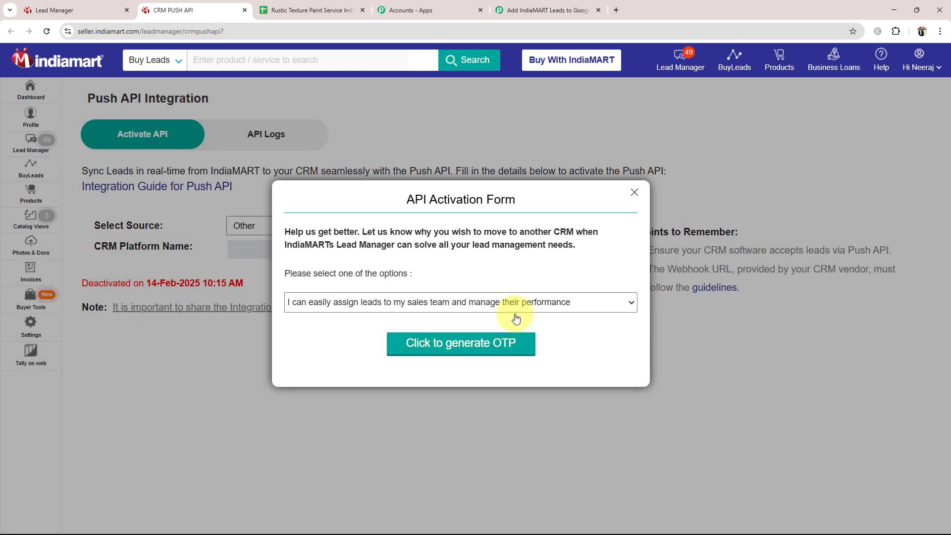
click(444, 305)
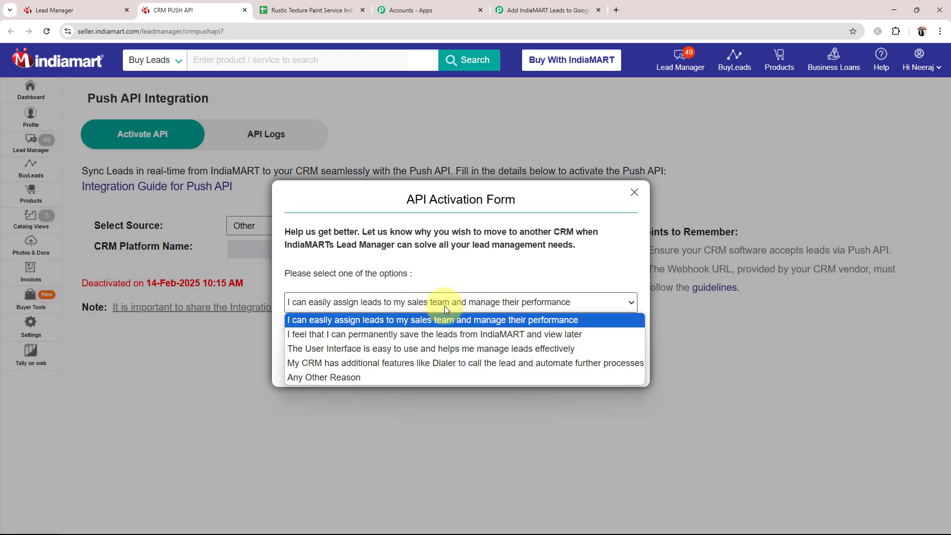
click(329, 333)
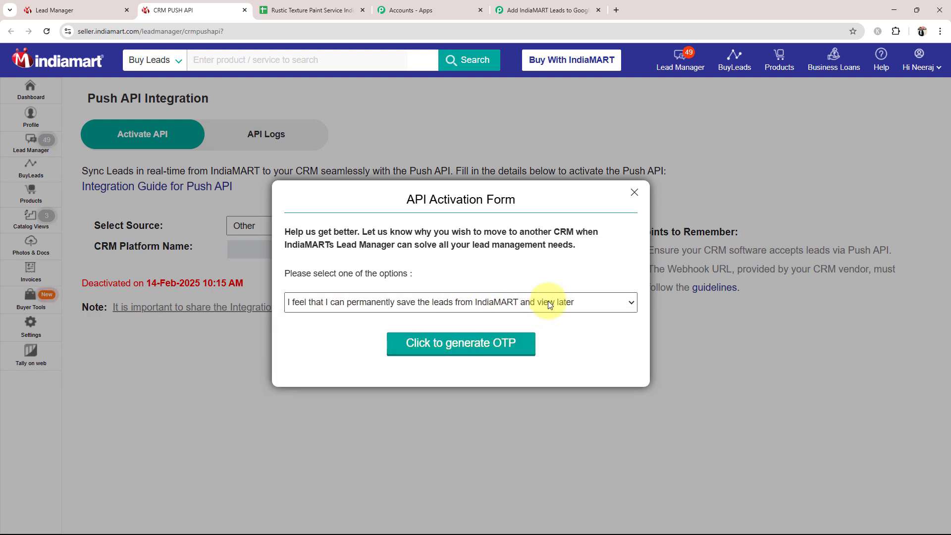
click(491, 351)
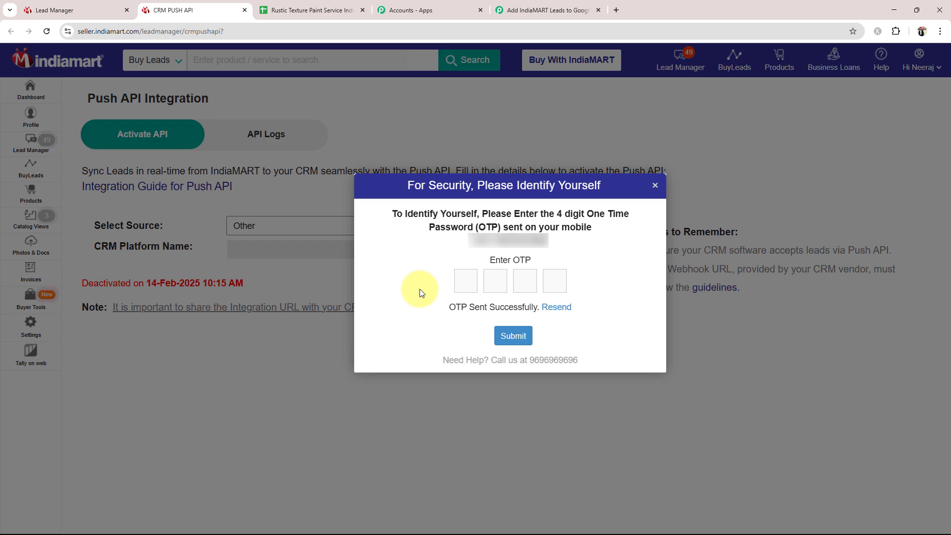
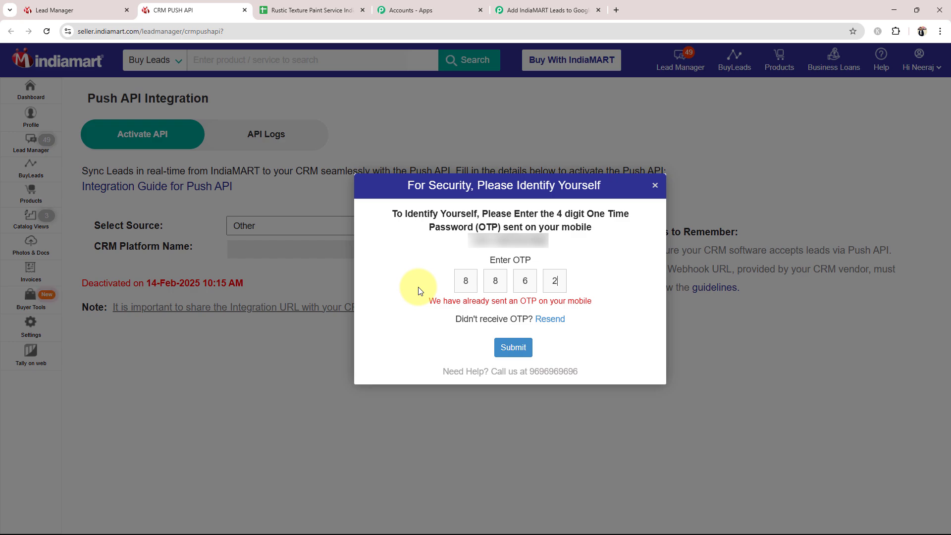
click(515, 347)
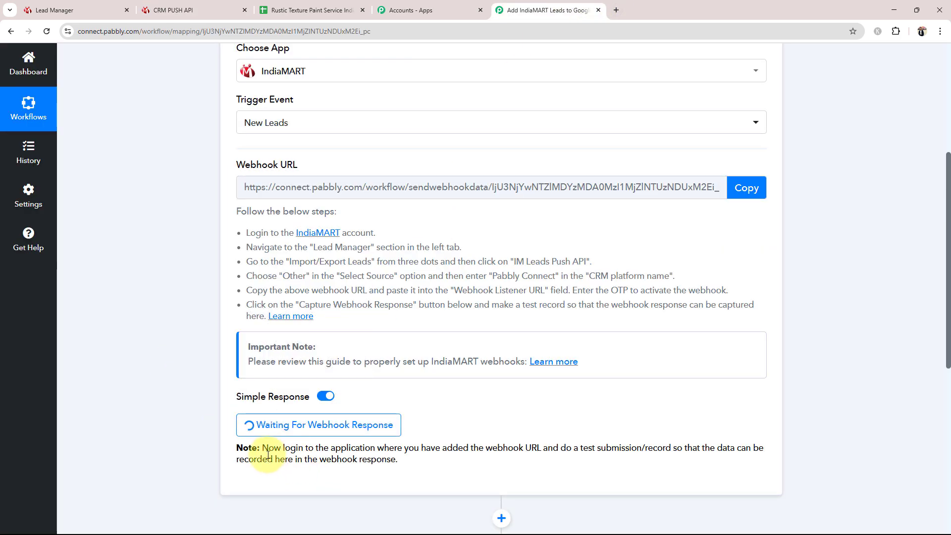
Read the Pabbly note about sending a test record, then go back to IndiaMART's live Push API page
drag(268, 459, 424, 463)
click(499, 469)
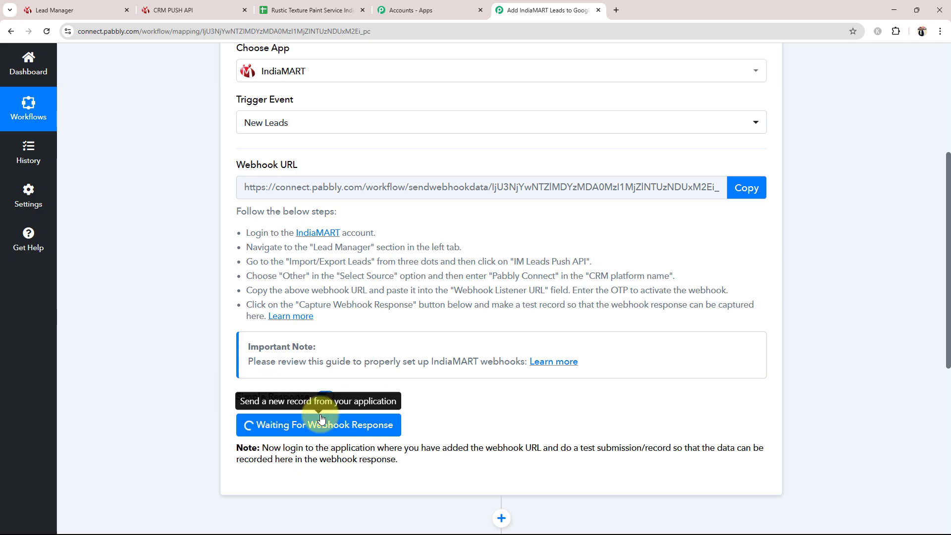
click(200, 6)
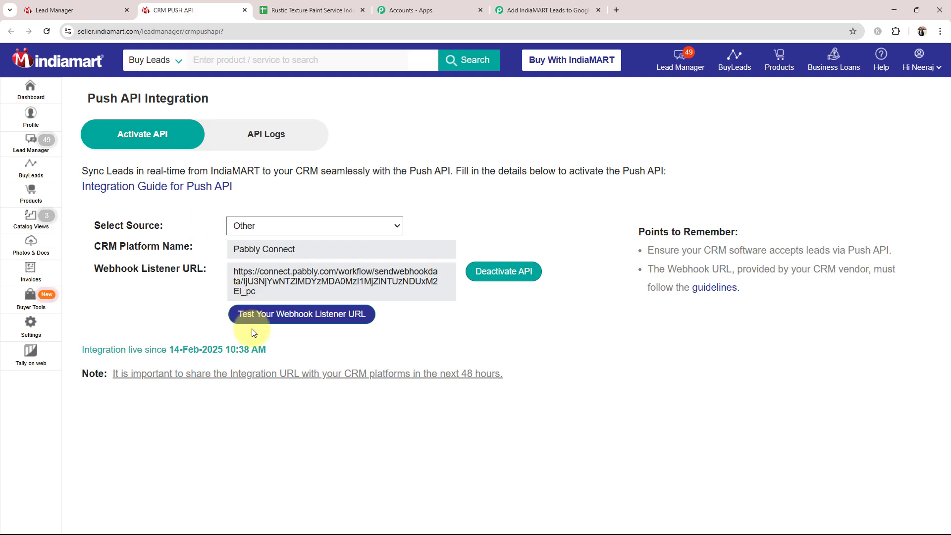
Check the Pabbly workflow, then open IndiaMART's webhook testing dialog prefilled with the Pabbly URL
click(544, 9)
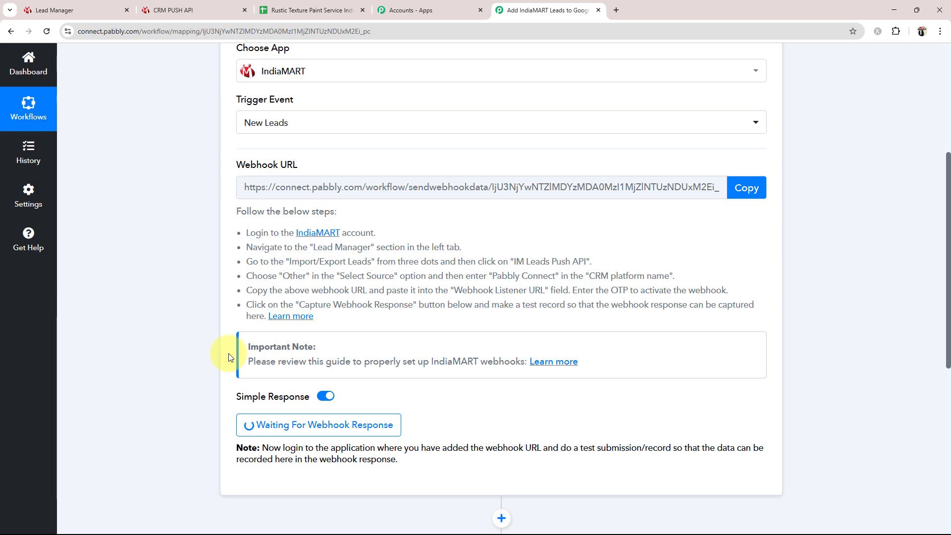
click(186, 7)
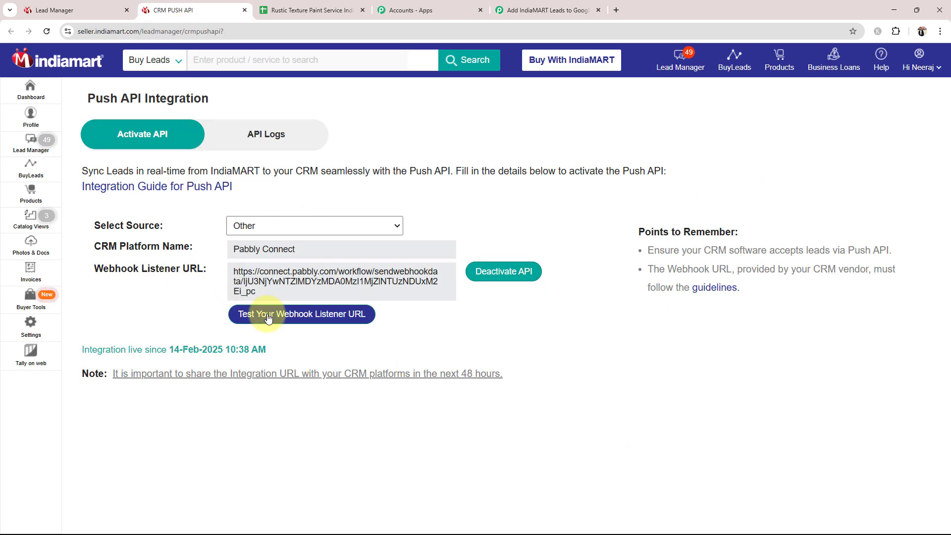
click(286, 317)
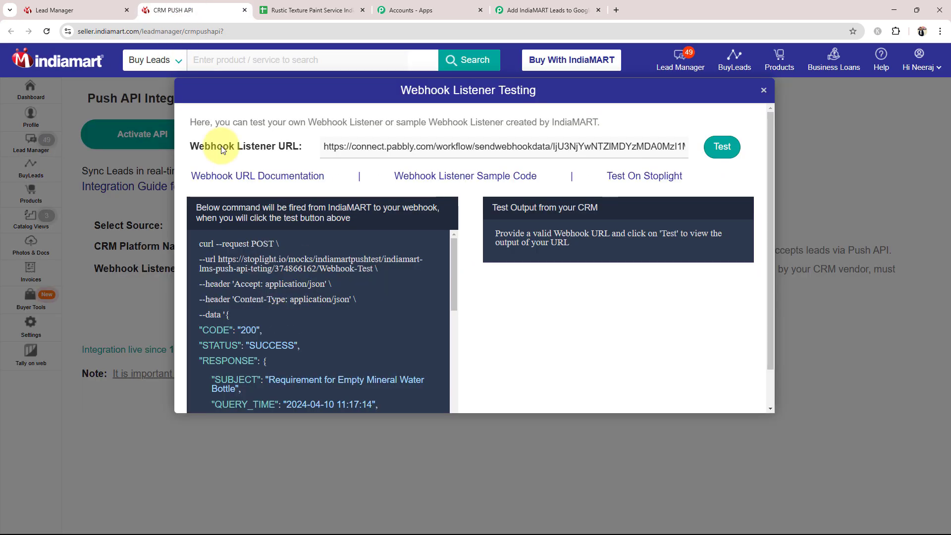
Fire IndiaMART's test lead at the Pabbly webhook URL and confirm the HTTP/1.1 200 OK response
drag(329, 148, 635, 122)
click(635, 122)
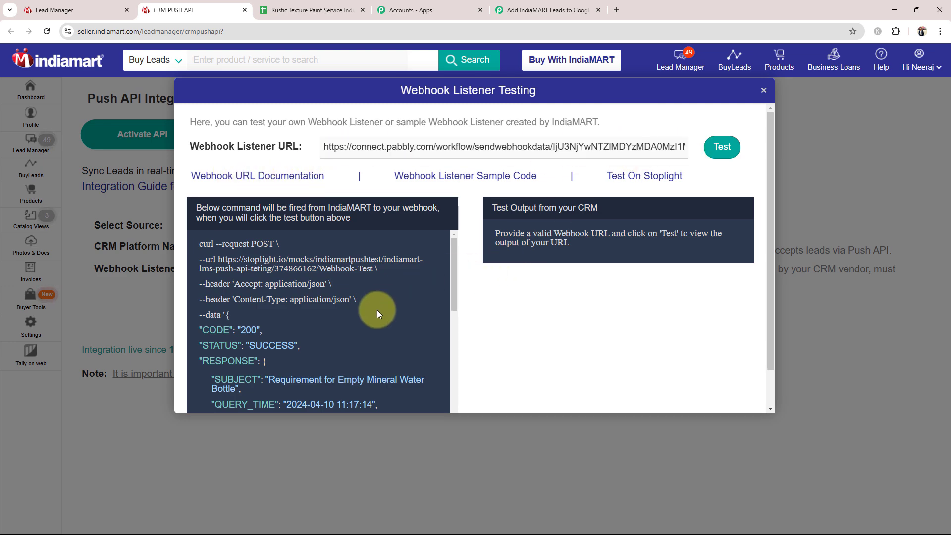
drag(454, 278, 460, 295)
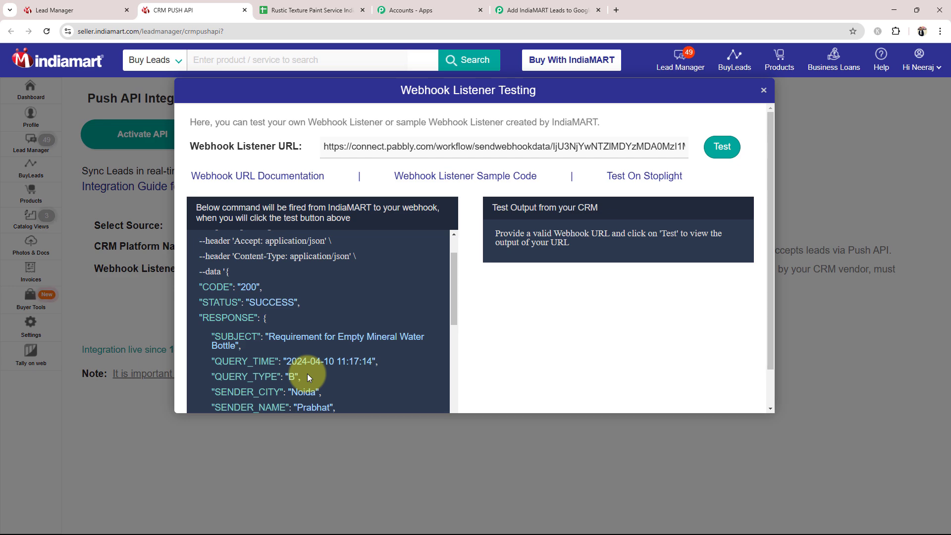
click(718, 158)
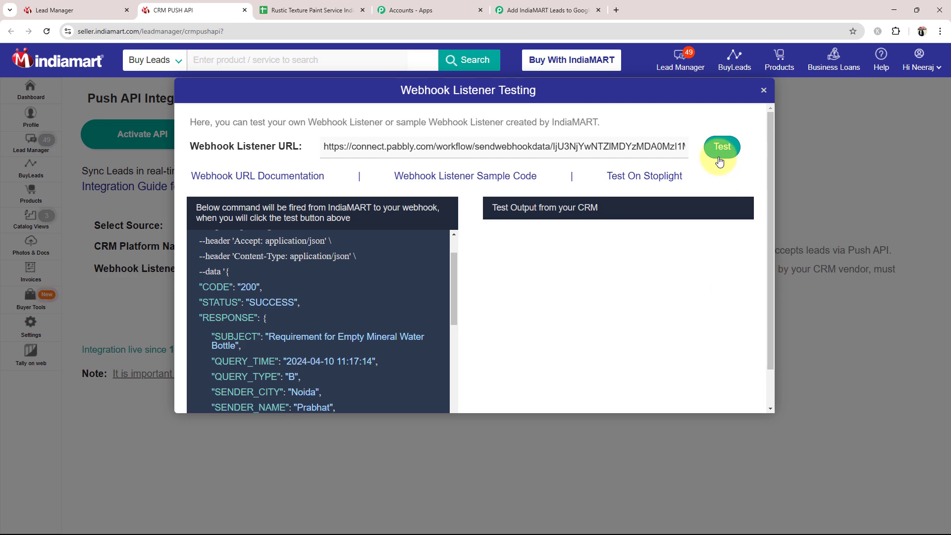
drag(352, 147, 597, 144)
click(689, 119)
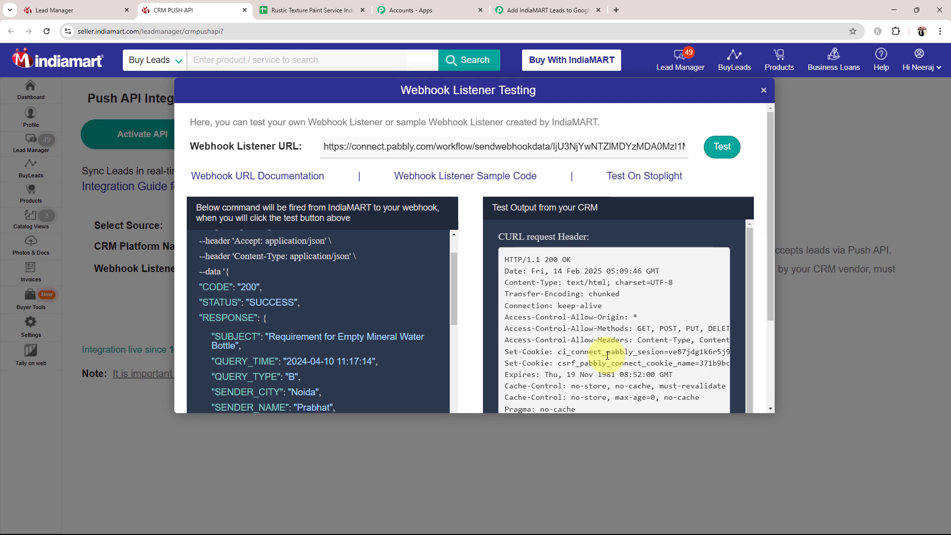
Review the captured lead's SUCCESS status, enquiry subject, pincode 201304, sender phone and sender name
click(544, 10)
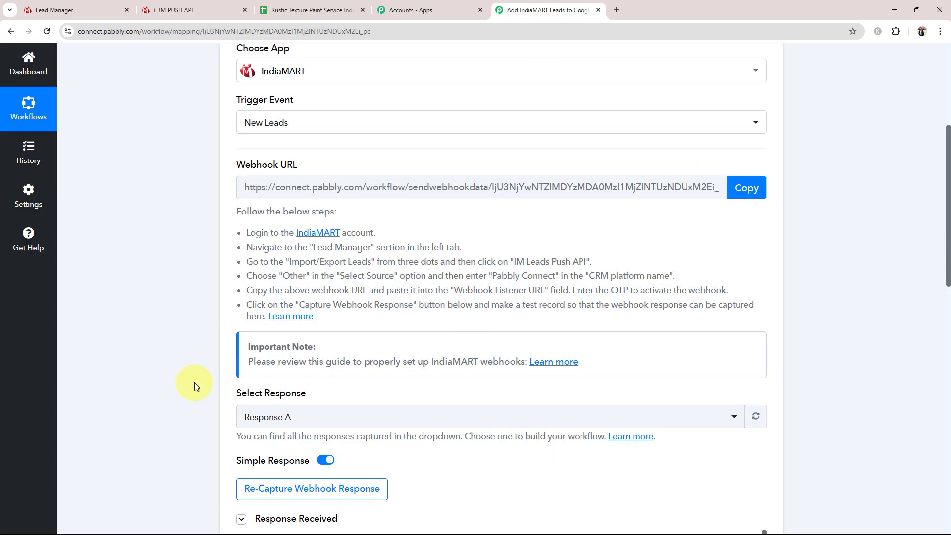
scroll(194, 382, down, 3)
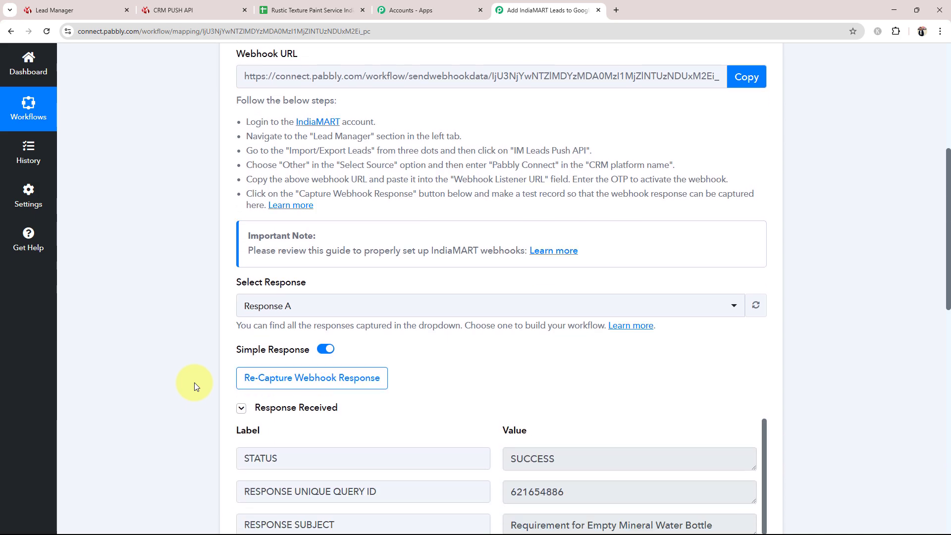
scroll(194, 382, down, 3)
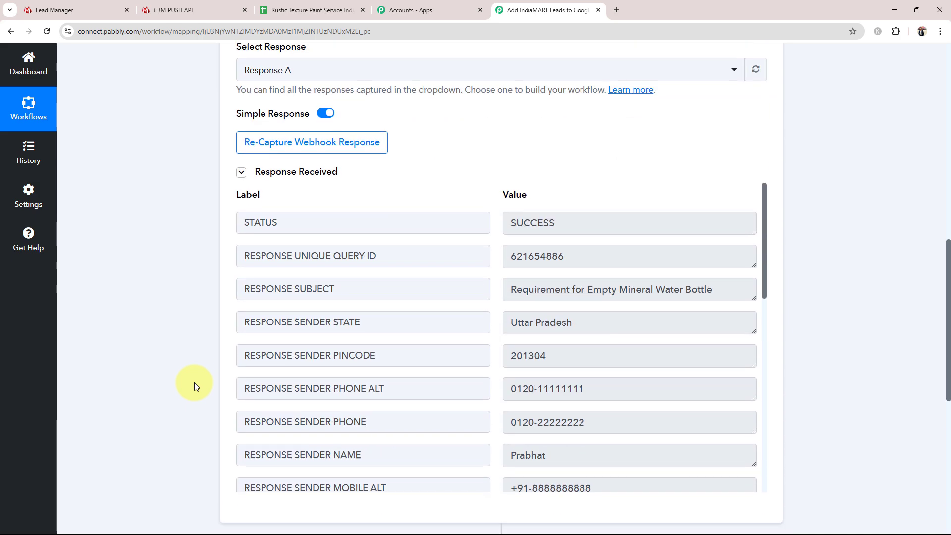
scroll(194, 382, down, 1)
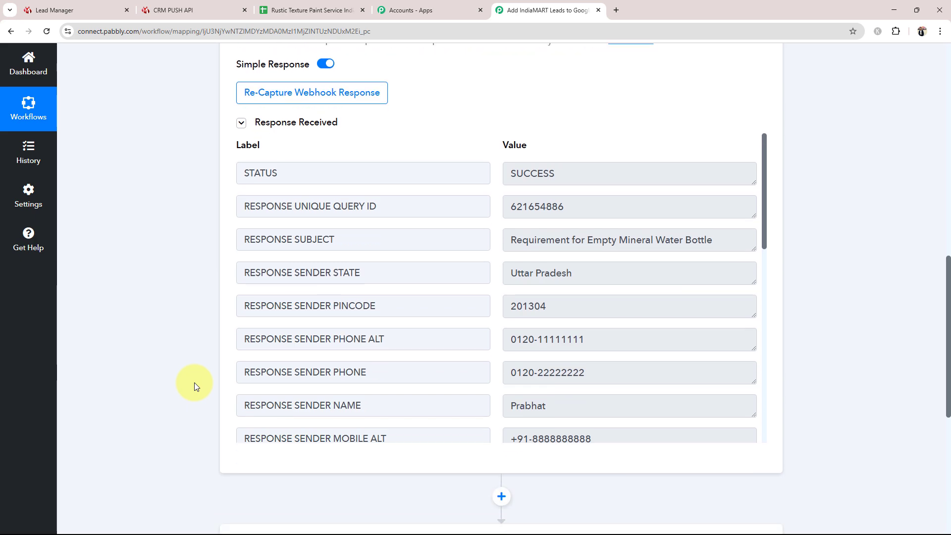
double_click(609, 174)
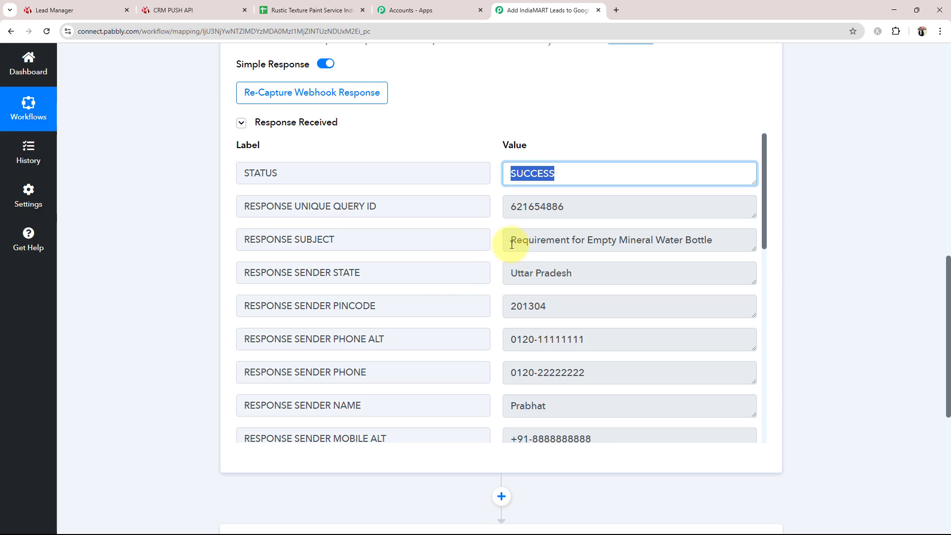
drag(509, 240, 742, 240)
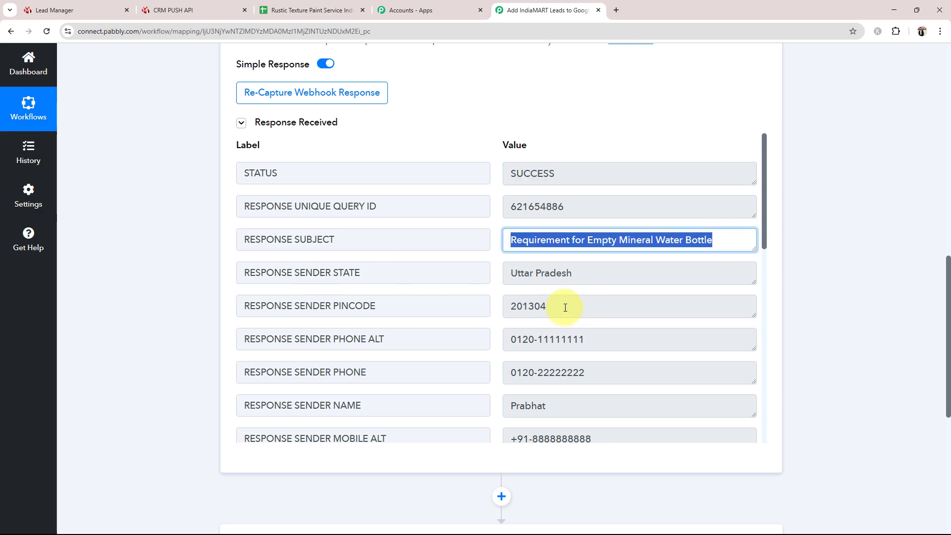
drag(601, 308, 492, 316)
drag(591, 374, 450, 365)
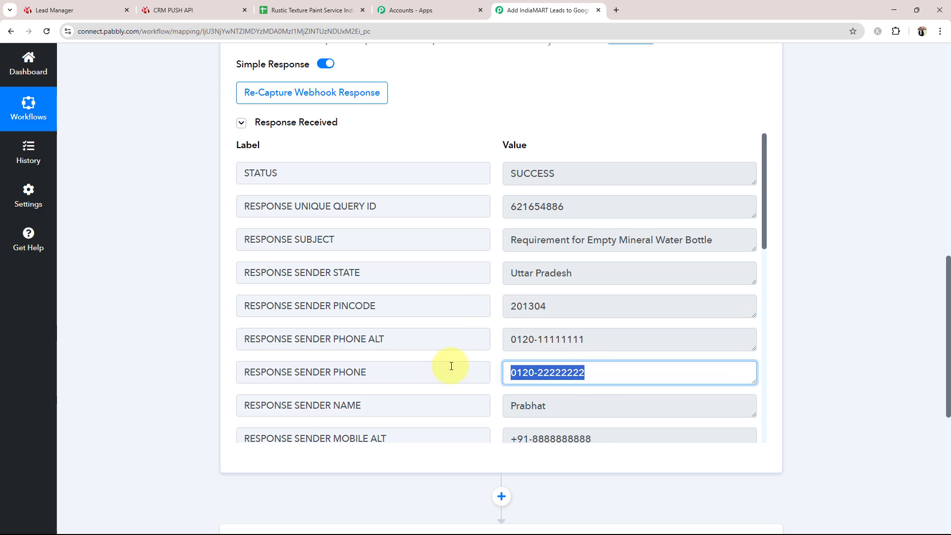
drag(557, 404, 424, 399)
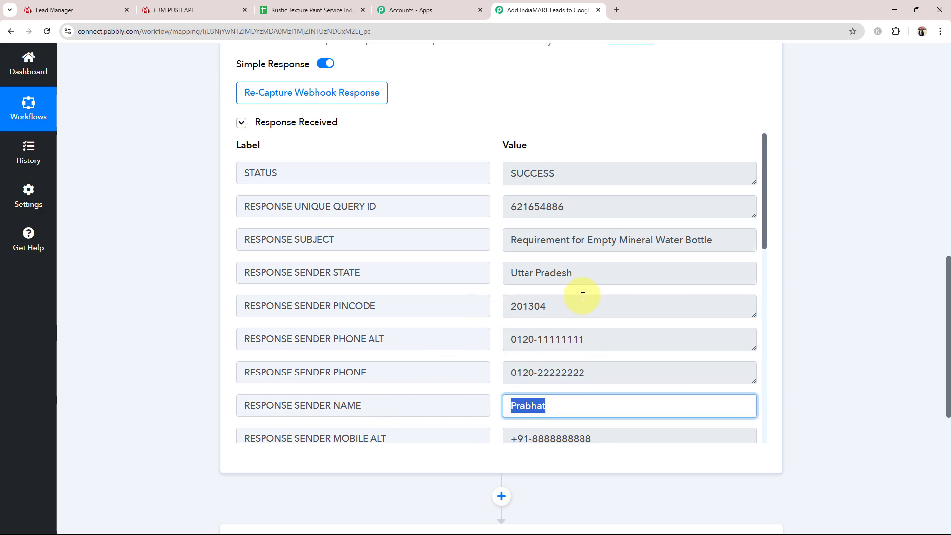
Enlarge the query message box to read the Mineral Water Bottle enquiry, then collapse the IndiaMART trigger
drag(764, 187, 770, 380)
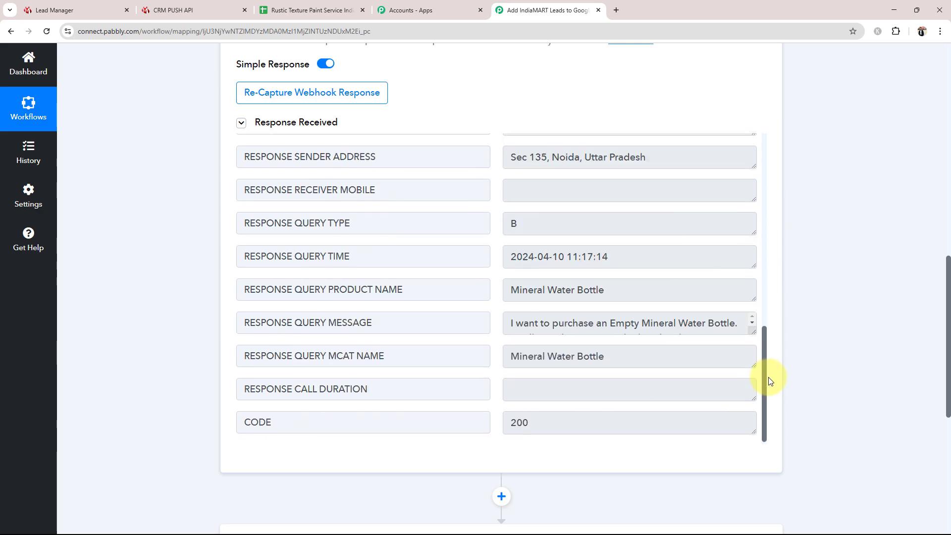
drag(752, 333, 754, 425)
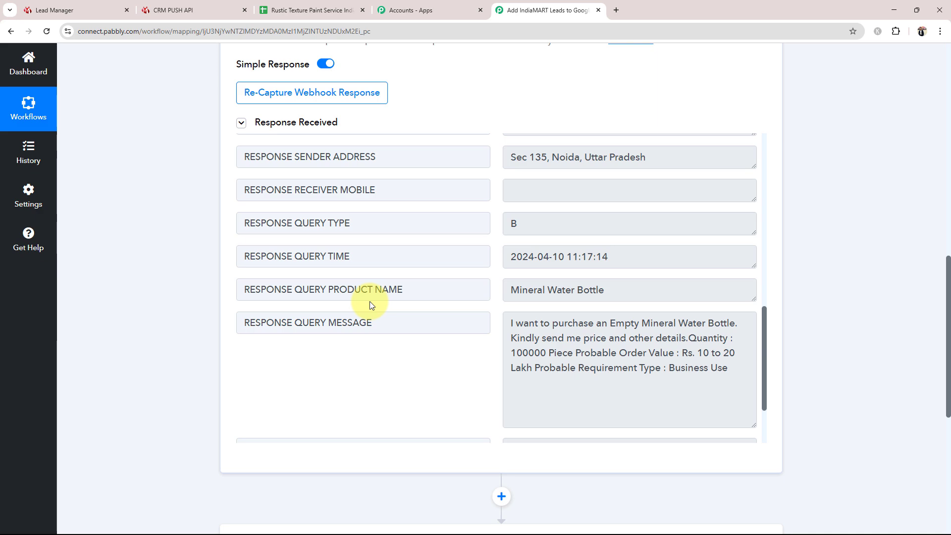
scroll(935, 375, up, 10)
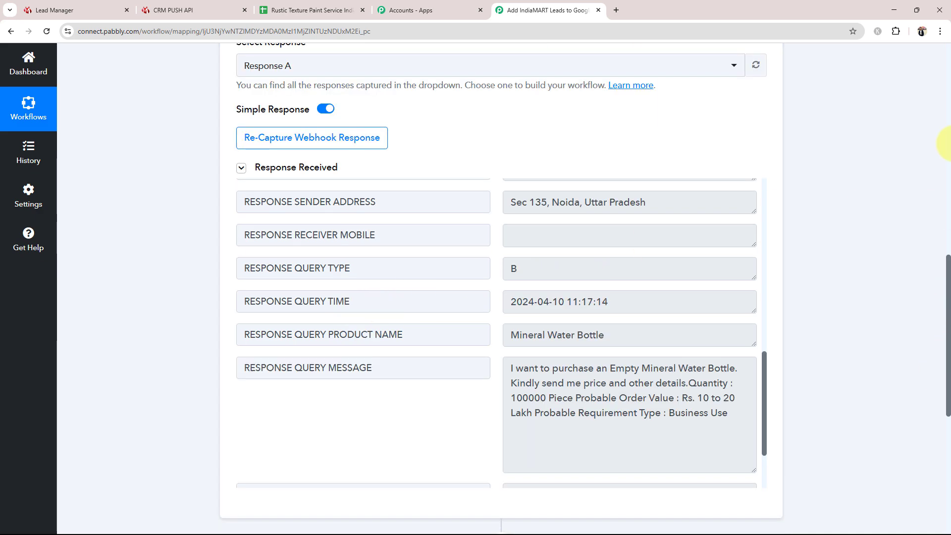
click(459, 231)
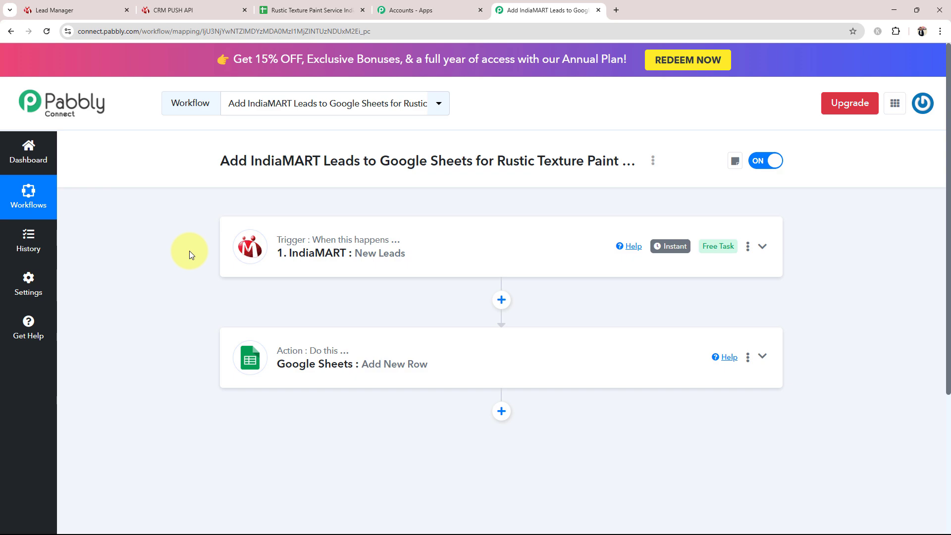
Expand the Google Sheets Add New Row step and bring up the Connect Google Sheets Account panel
click(277, 361)
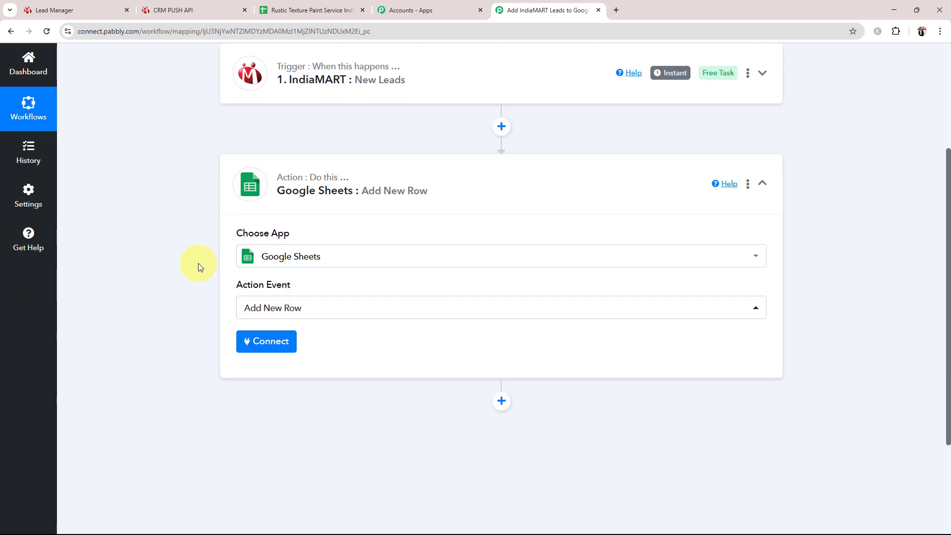
click(273, 342)
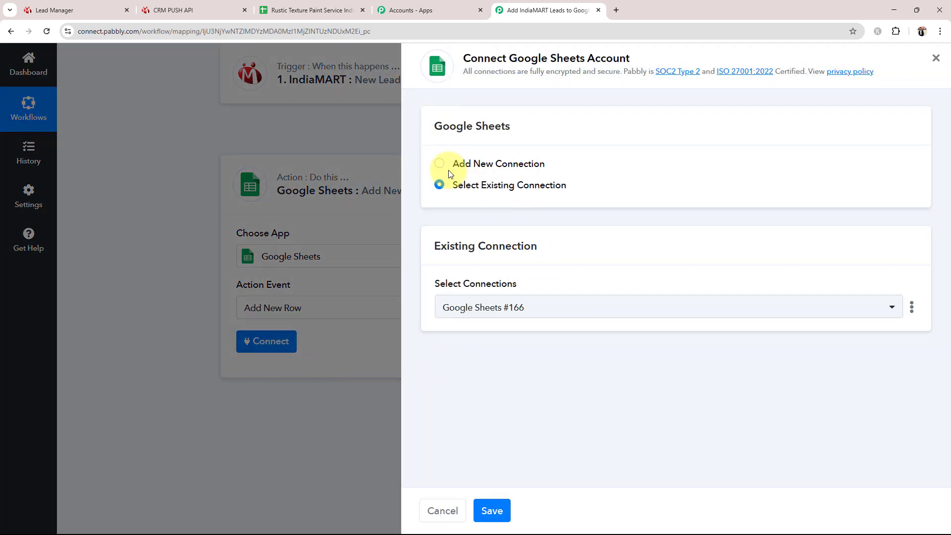
click(449, 169)
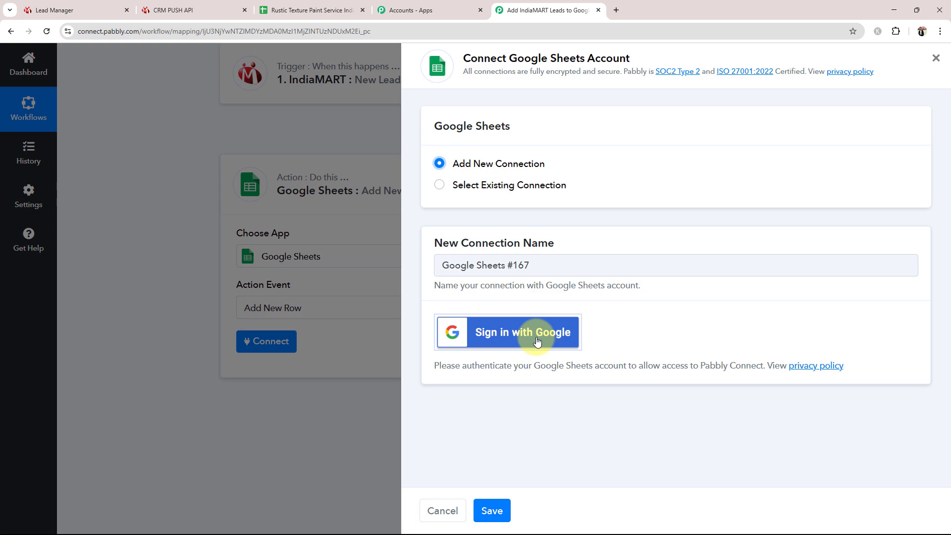
Choose the existing Google Sheets connection and save it
click(439, 185)
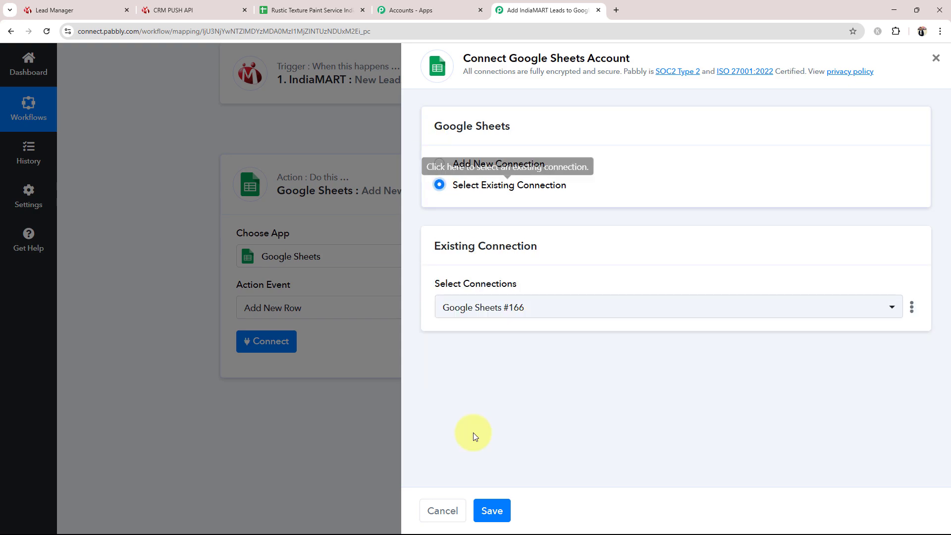
click(491, 510)
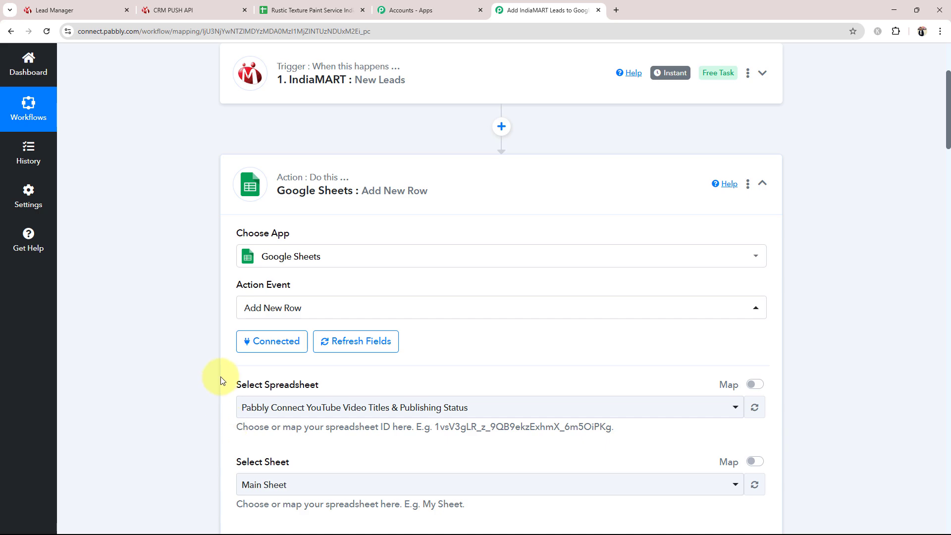
scroll(221, 381, down, 7)
scroll(221, 380, up, 3)
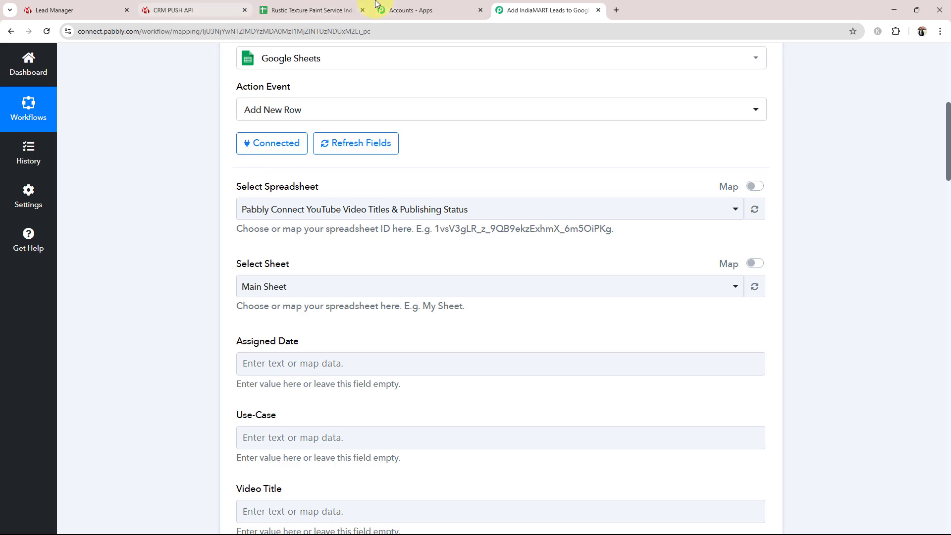
Select the Rustic Texture Paint Service IndiaMART Leads spreadsheet as the target
click(317, 10)
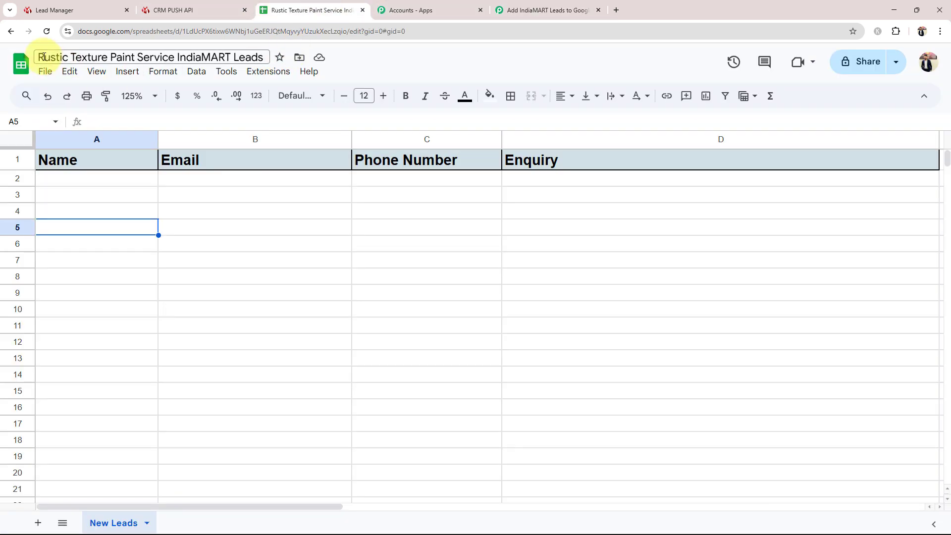
click(529, 4)
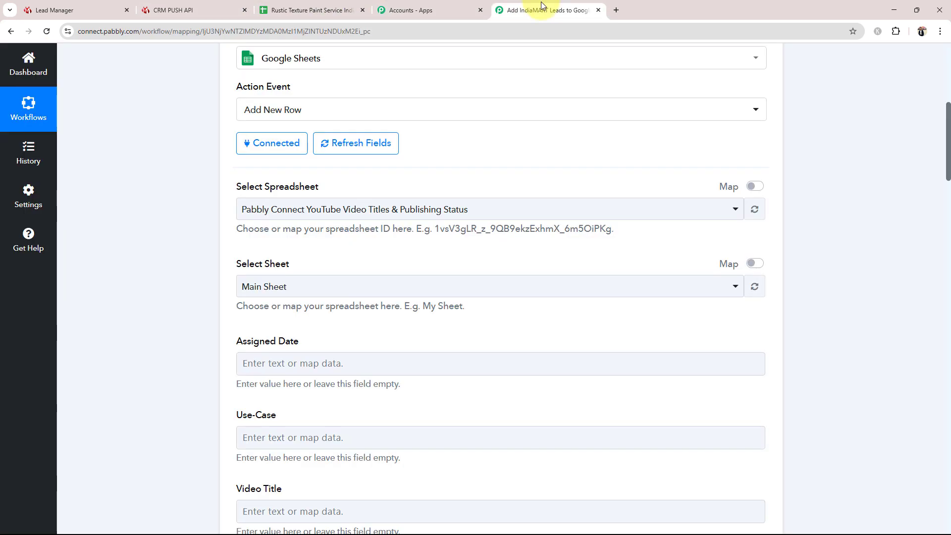
click(287, 210)
click(276, 293)
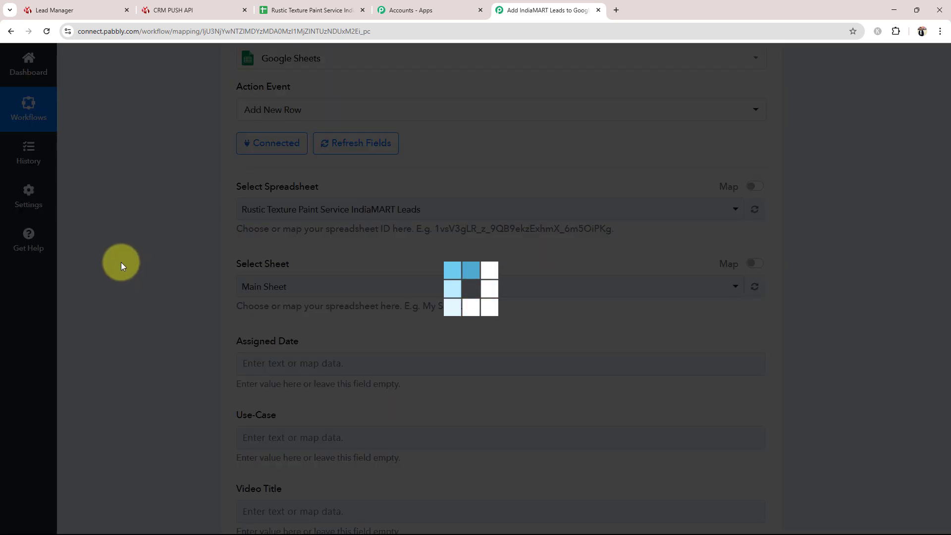
Set New Leads as the target sheet
click(299, 8)
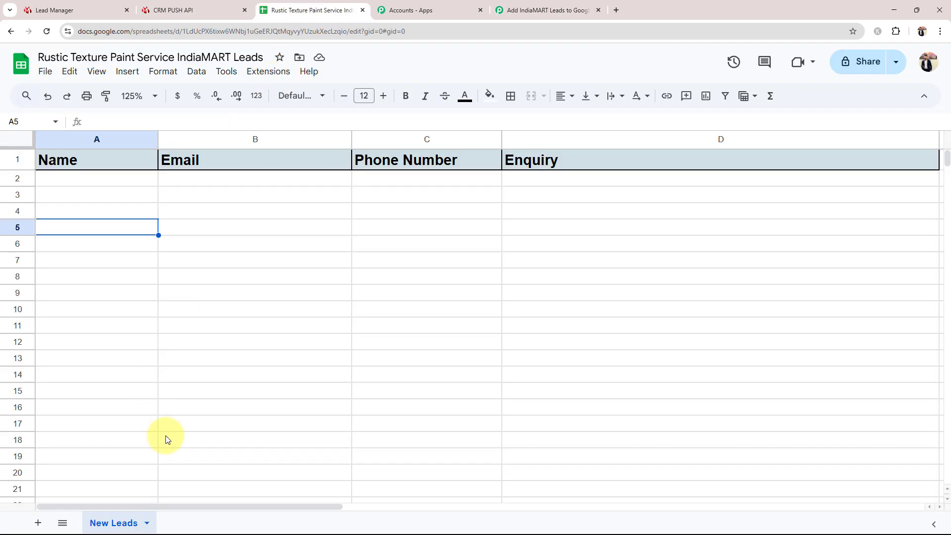
click(517, 11)
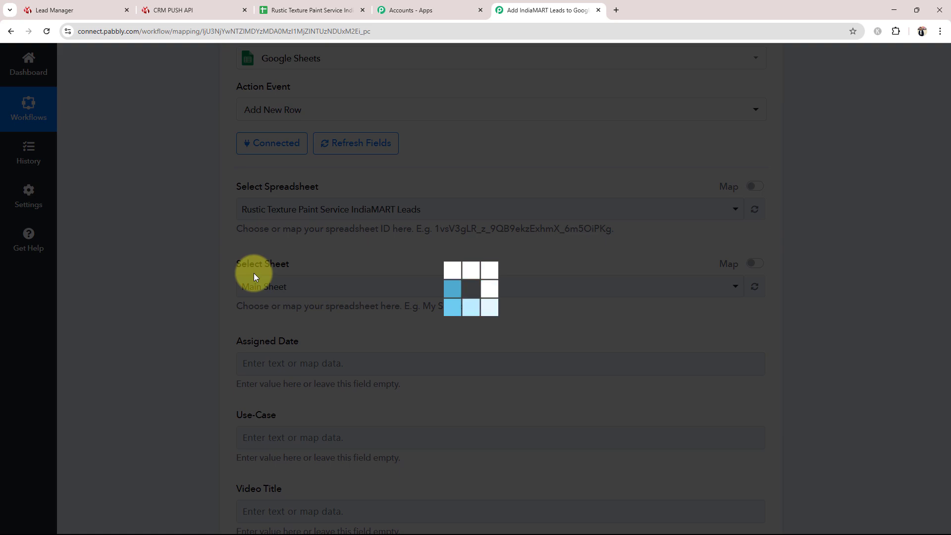
scroll(254, 274, down, 1)
click(270, 236)
click(189, 272)
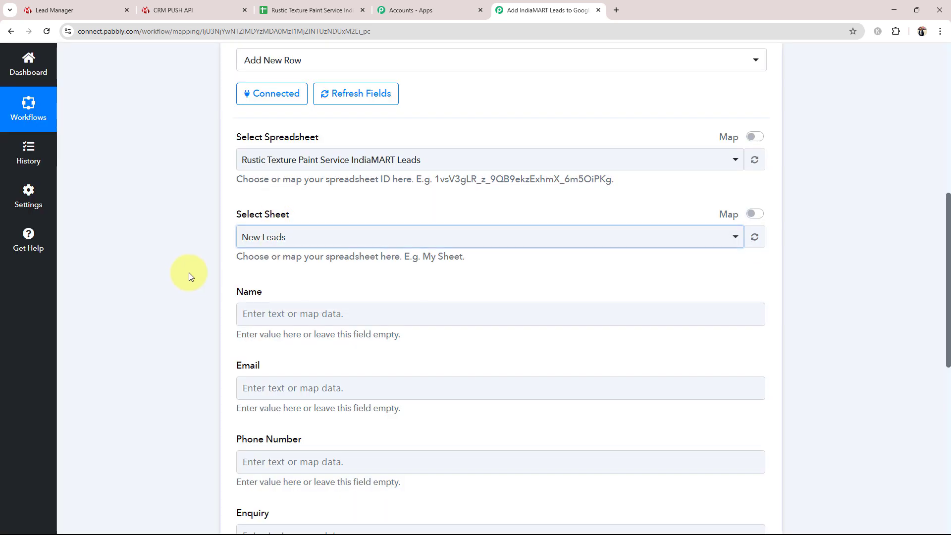
scroll(189, 272, down, 2)
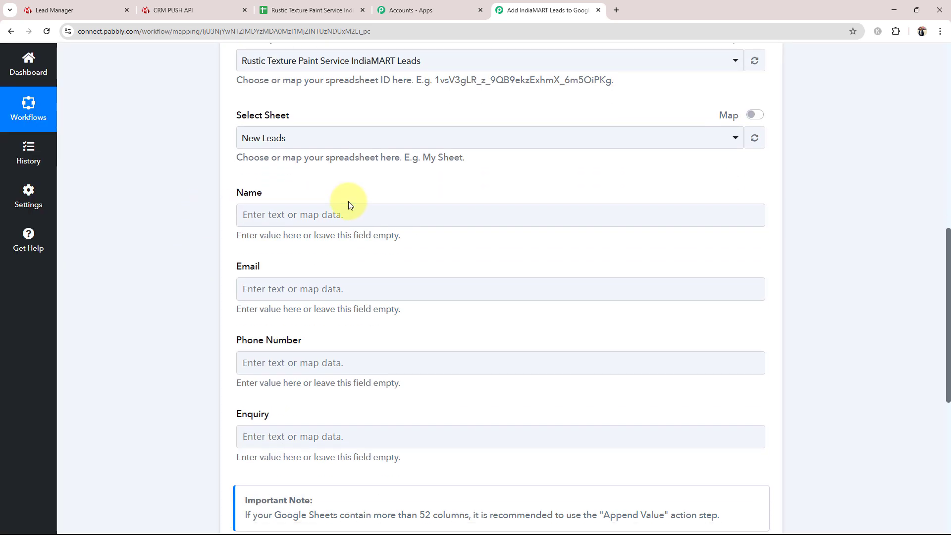
Check the spreadsheet's column headers, then bring up the data mapping list for the Name field
click(305, 10)
click(502, 9)
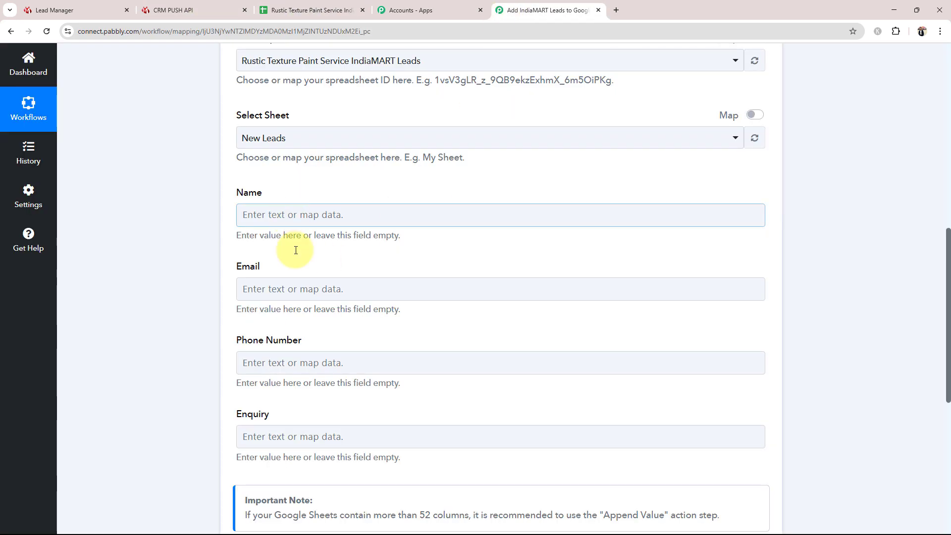
scroll(296, 250, down, 2)
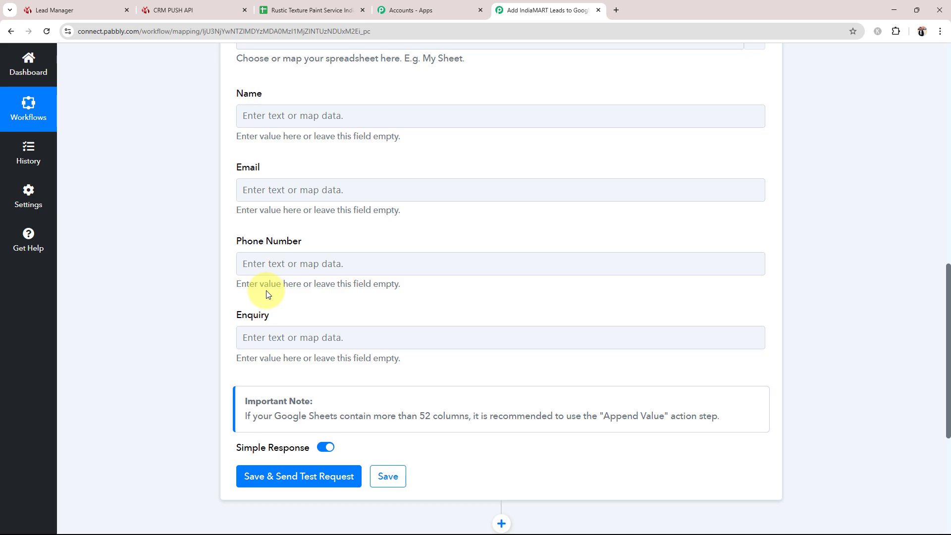
scroll(266, 290, up, 10)
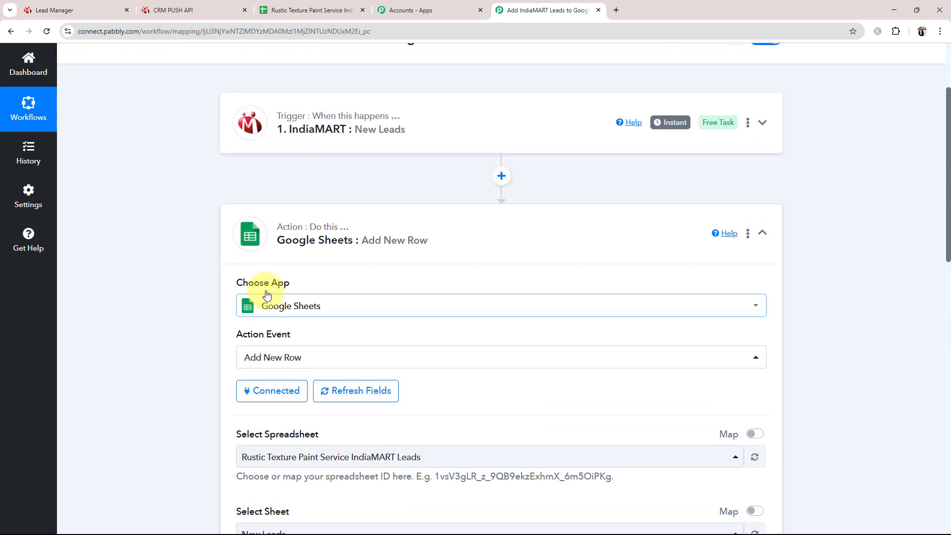
scroll(153, 331, down, 12)
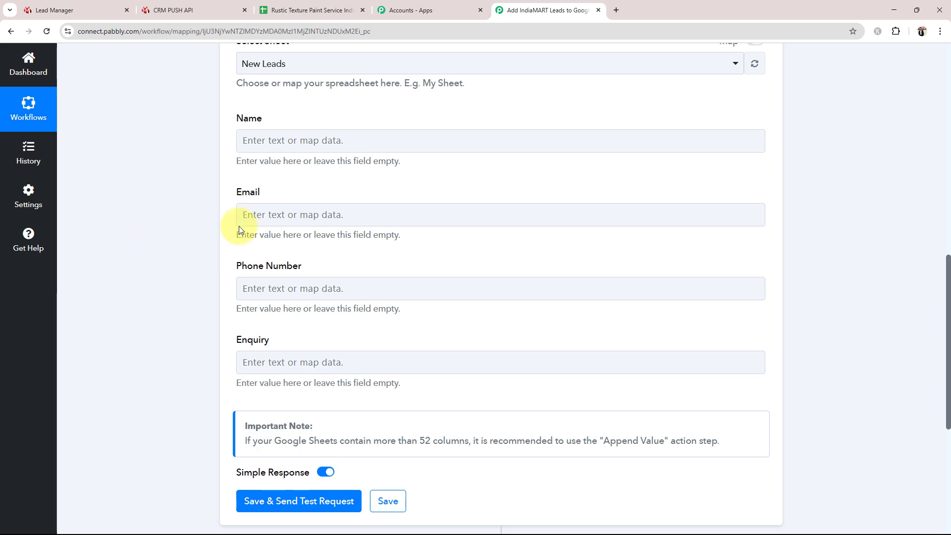
click(269, 140)
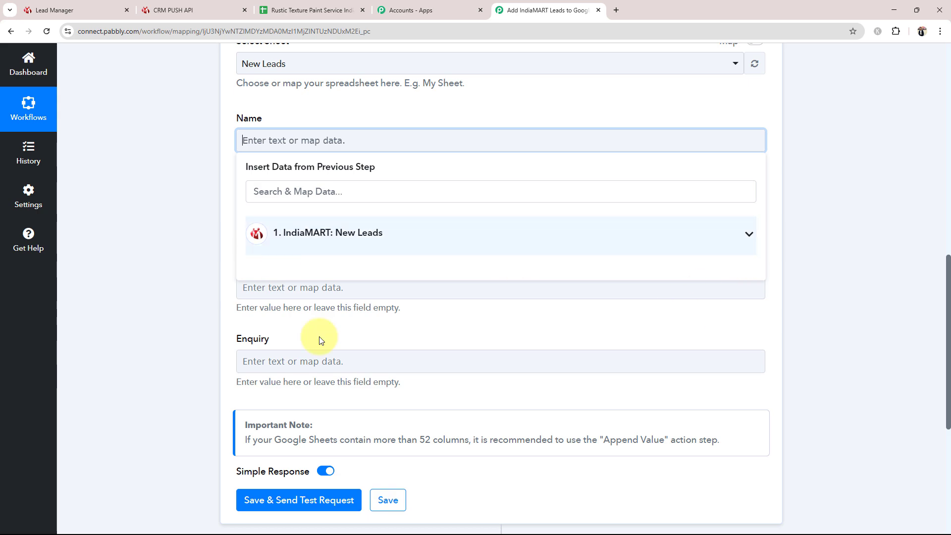
Map RESPONSE SENDER NAME into Name and SENDER EMAIL ALT into Email
click(271, 191)
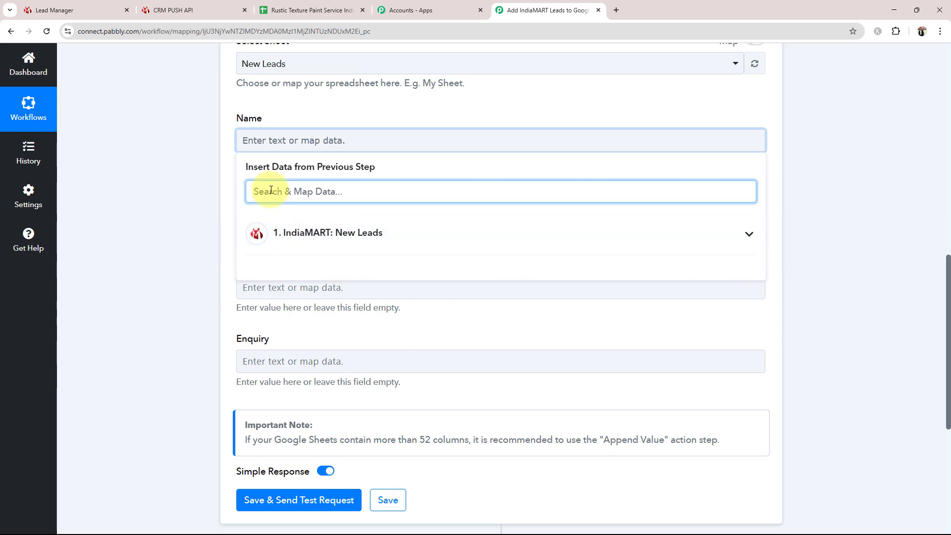
text(Name)
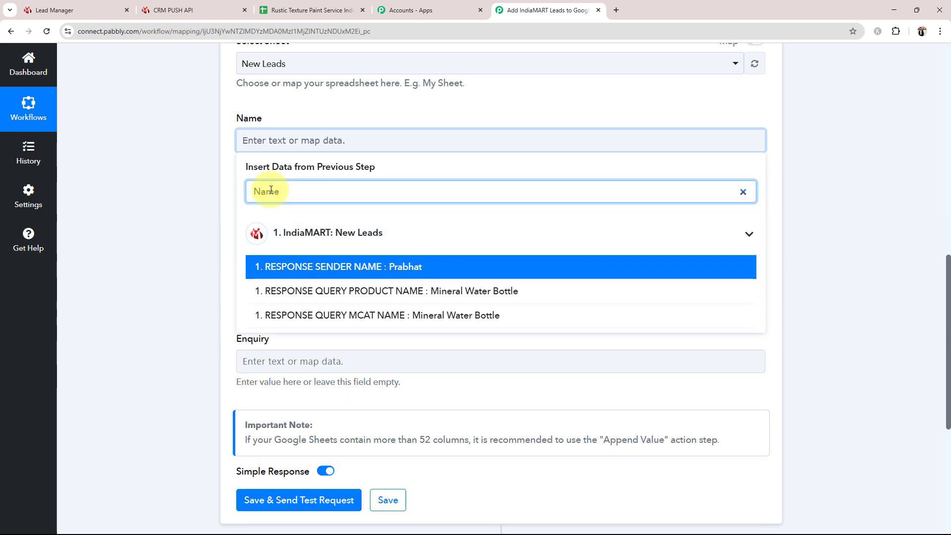
click(327, 267)
click(194, 206)
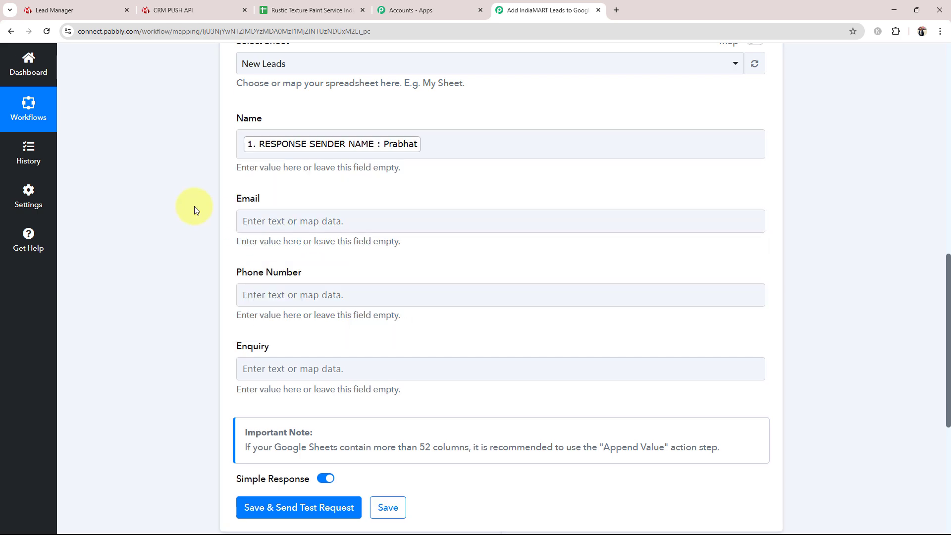
scroll(206, 240, down, 2)
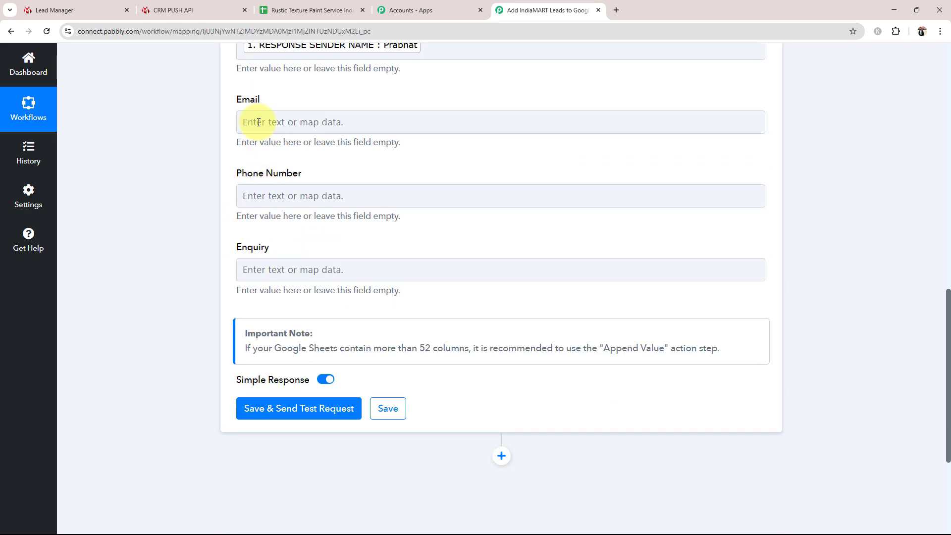
click(251, 121)
click(274, 171)
text(@)
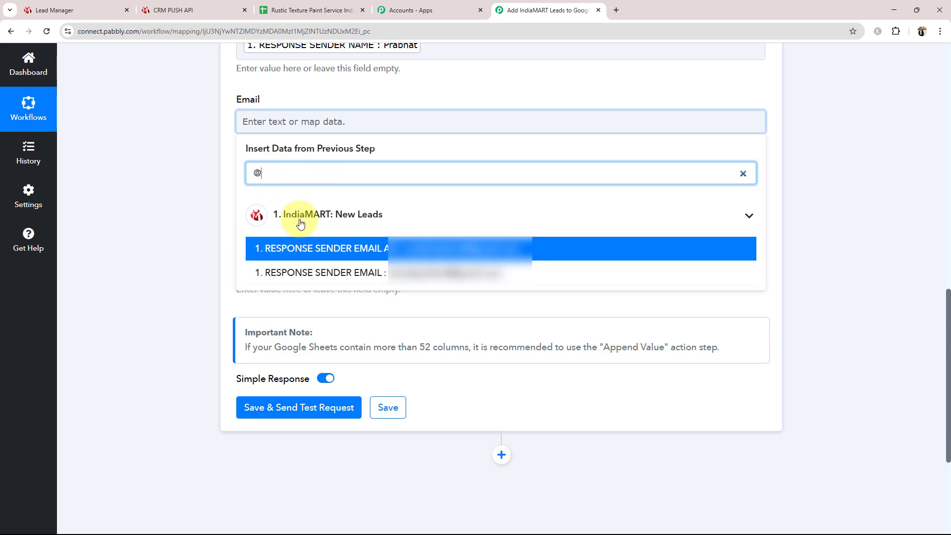
click(315, 255)
click(172, 185)
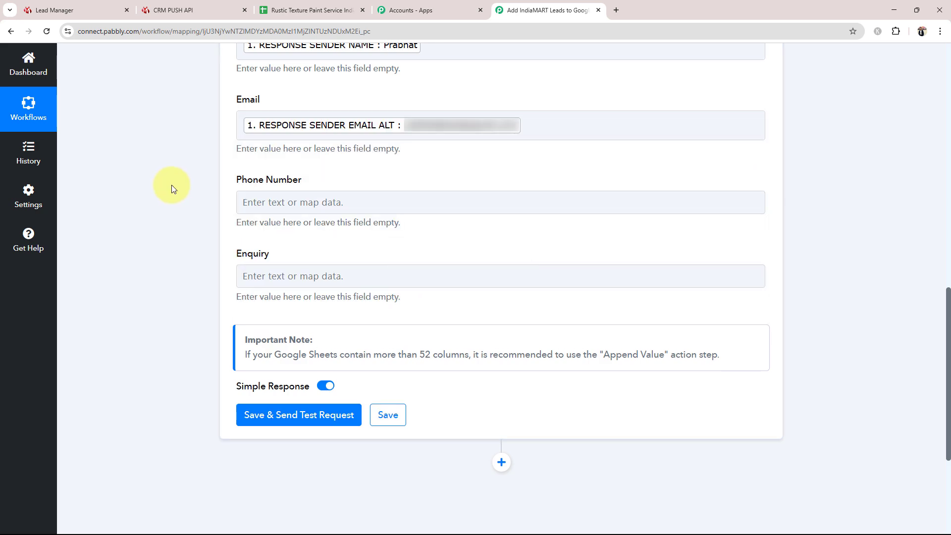
Map SENDER PHONE into Phone Number and QUERY MESSAGE into Enquiry
click(275, 202)
click(288, 256)
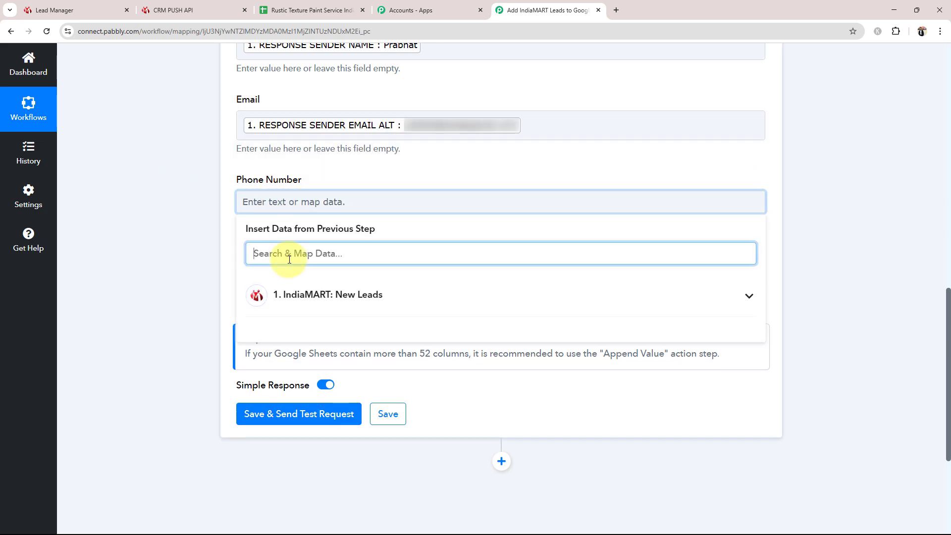
text(pho)
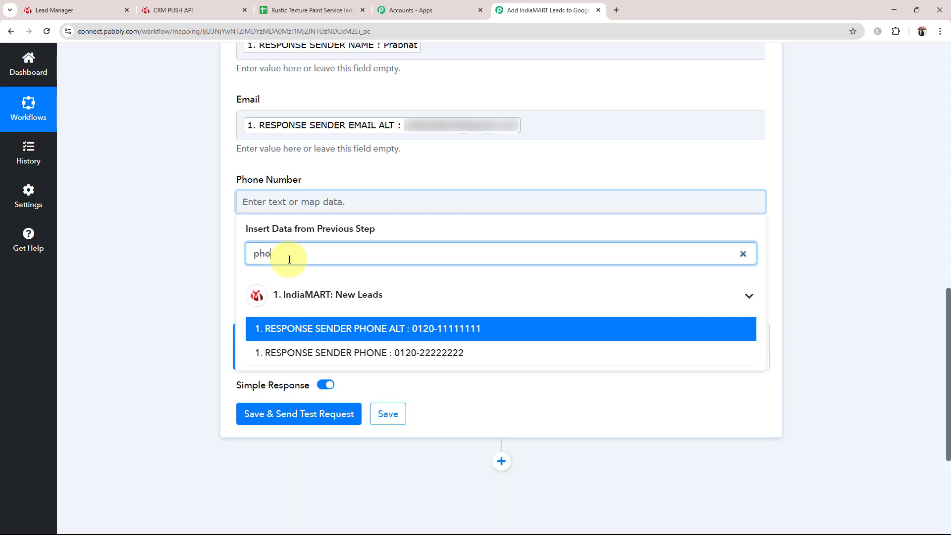
click(325, 354)
click(203, 282)
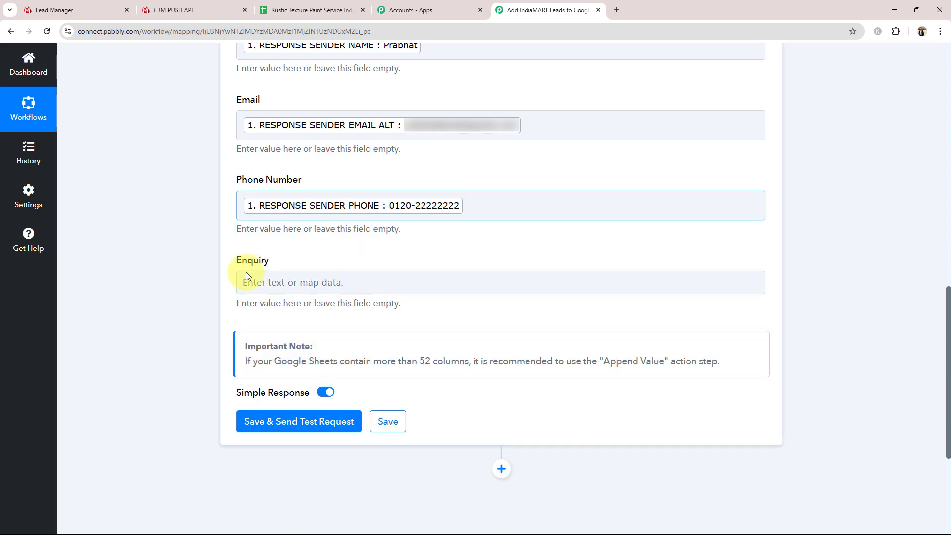
click(312, 281)
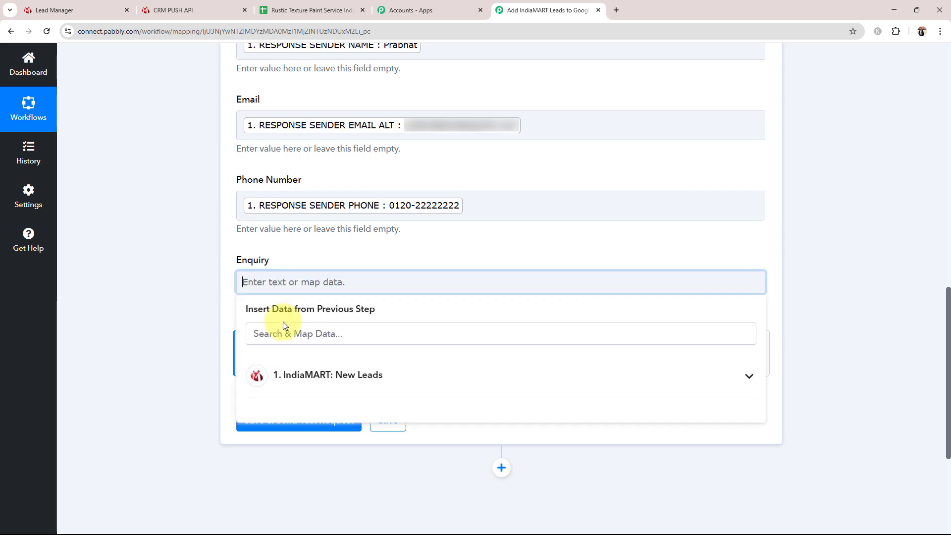
click(281, 330)
text(qu)
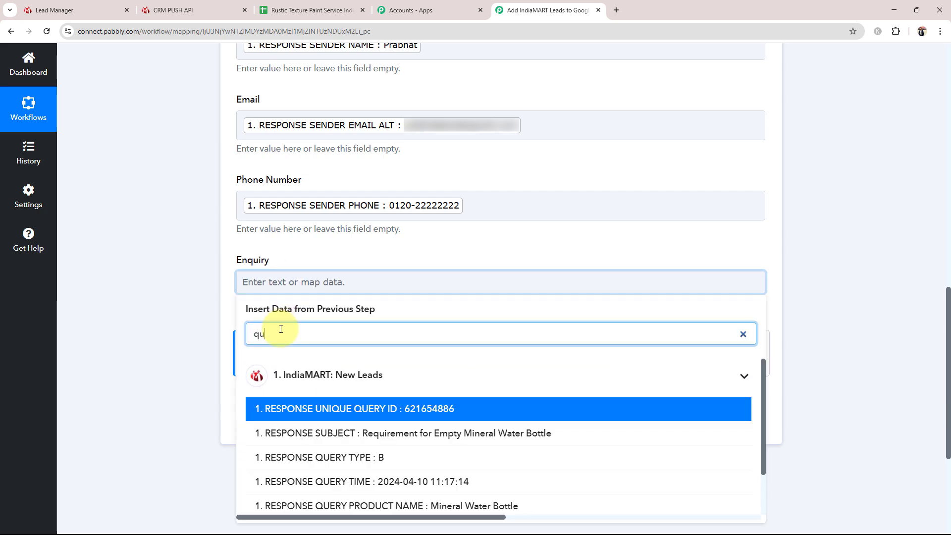
text(ery m)
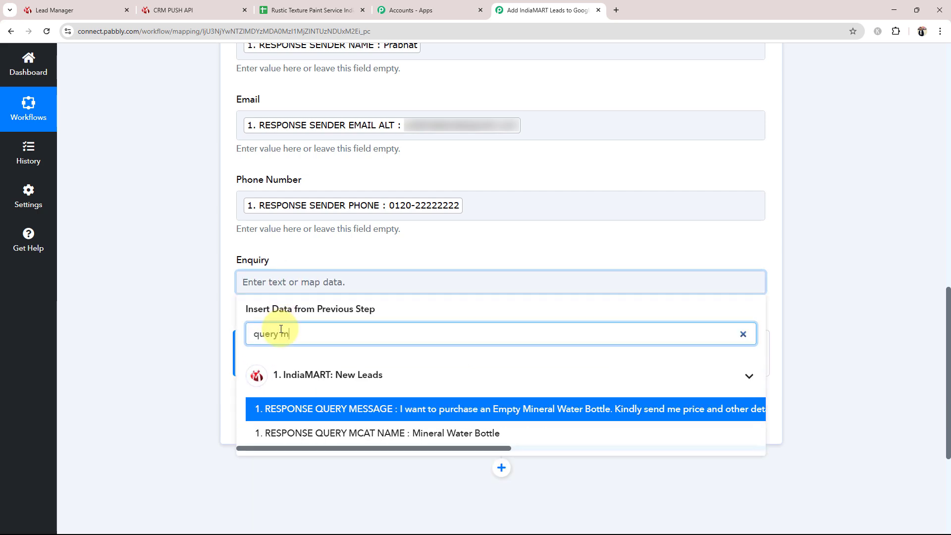
click(314, 410)
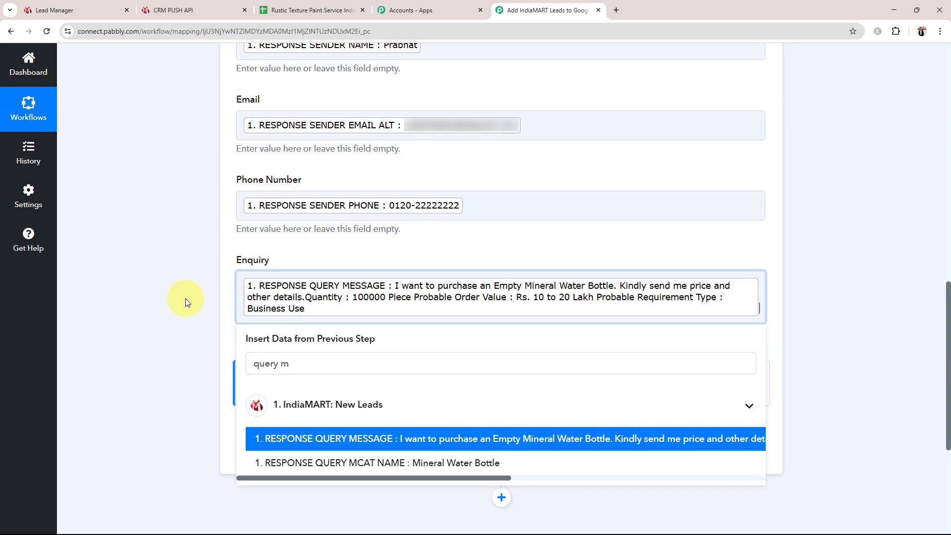
click(185, 299)
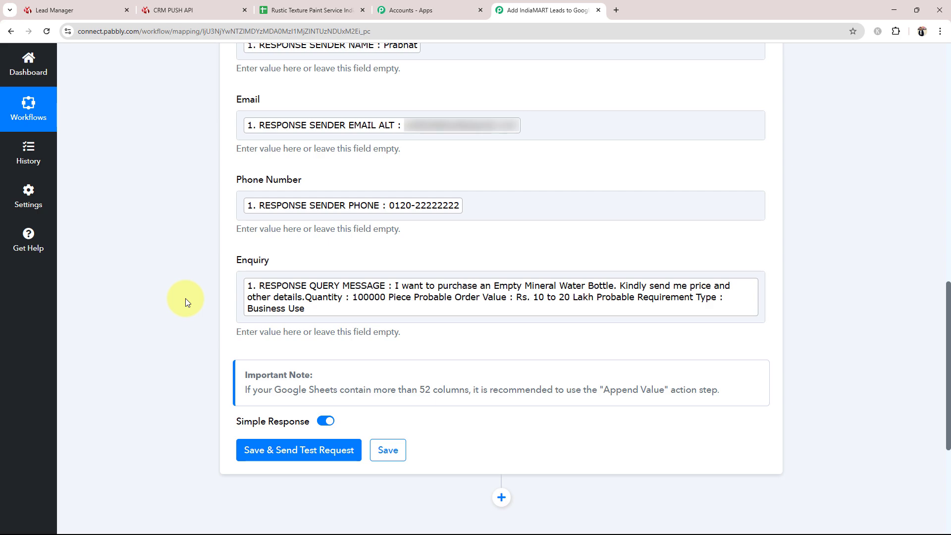
Remove the stray digits after the phone token, then Save & Send Test Request to append the sample lead
click(540, 200)
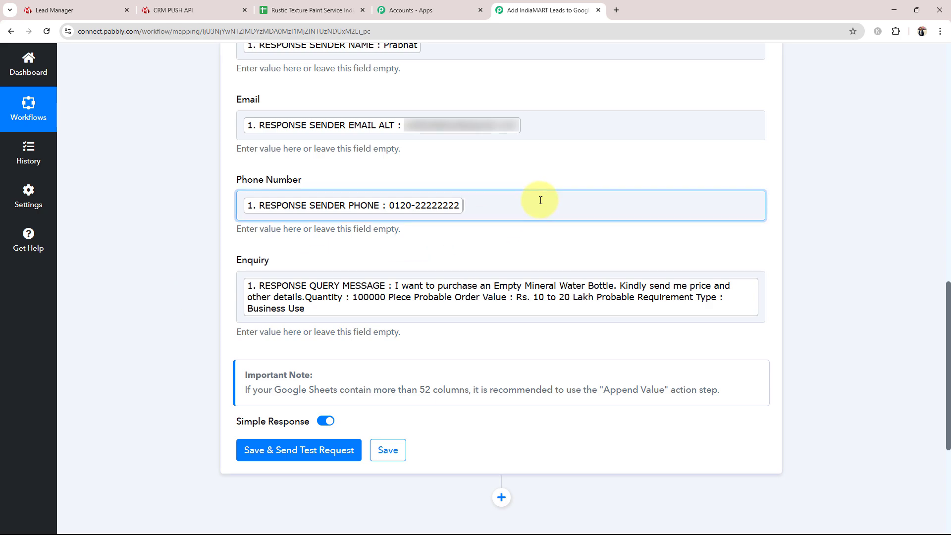
text(0120)
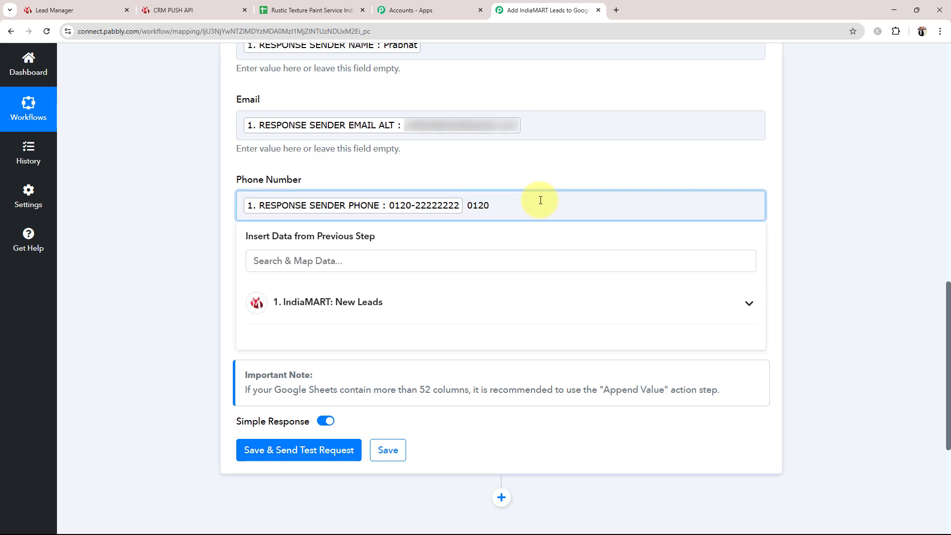
key(BackSpace)
key(BackSpace)
key(BackSpace)
key(BackSpace)
click(171, 257)
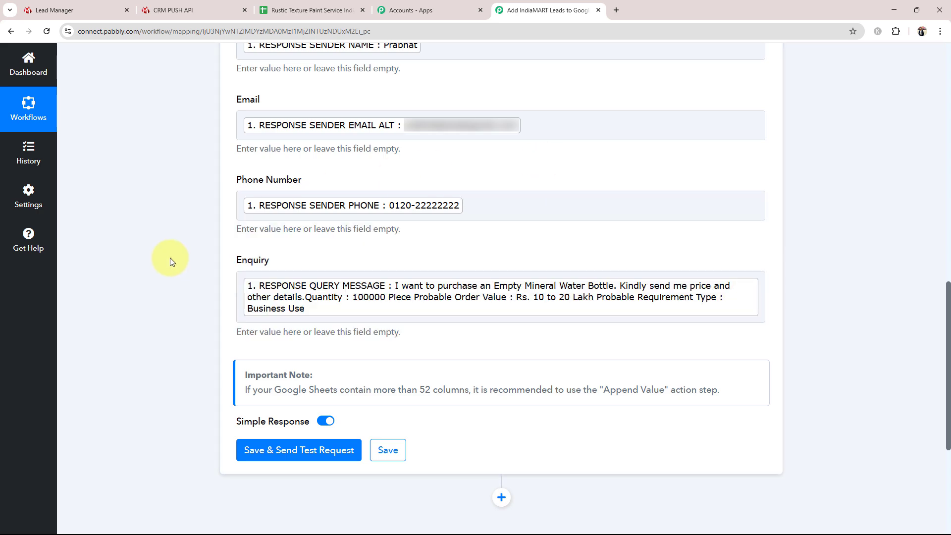
click(250, 449)
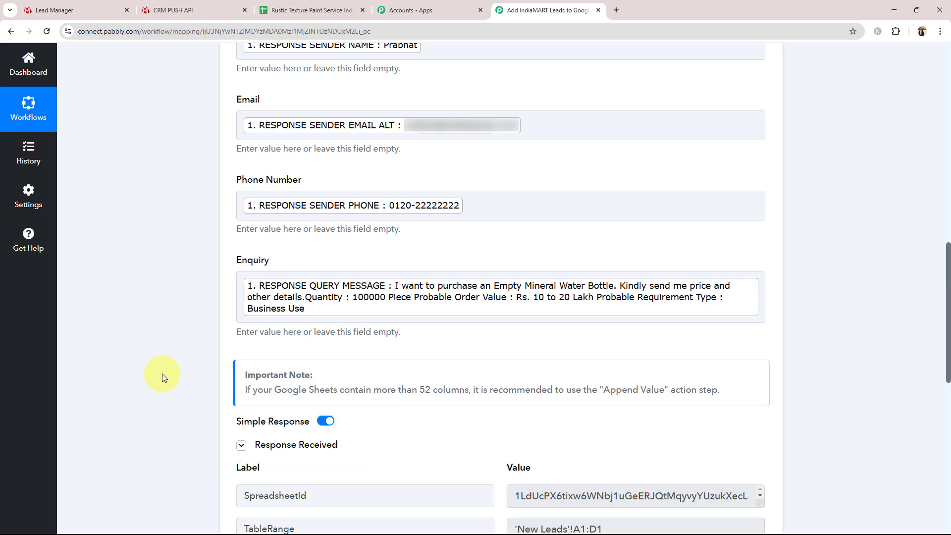
scroll(161, 369, down, 7)
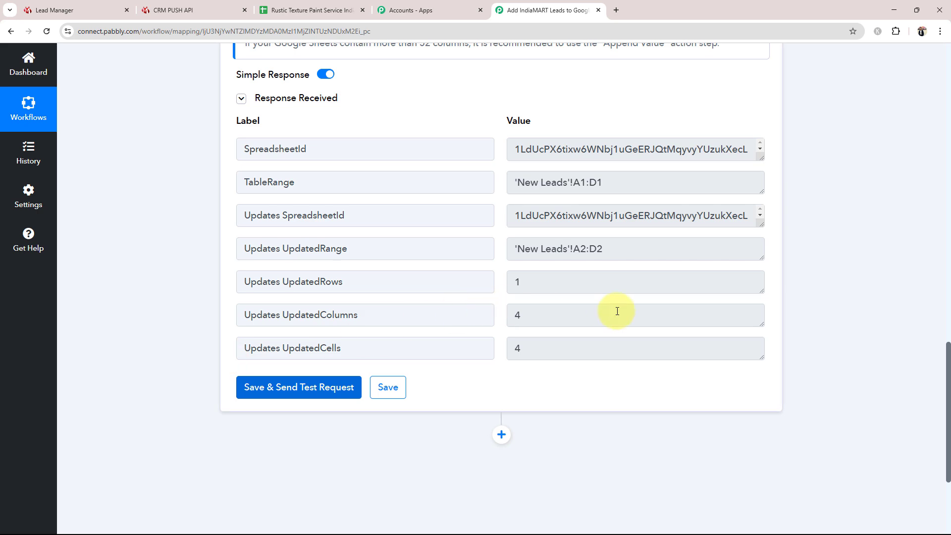
drag(617, 311, 372, 306)
drag(594, 281, 435, 303)
drag(586, 355, 430, 338)
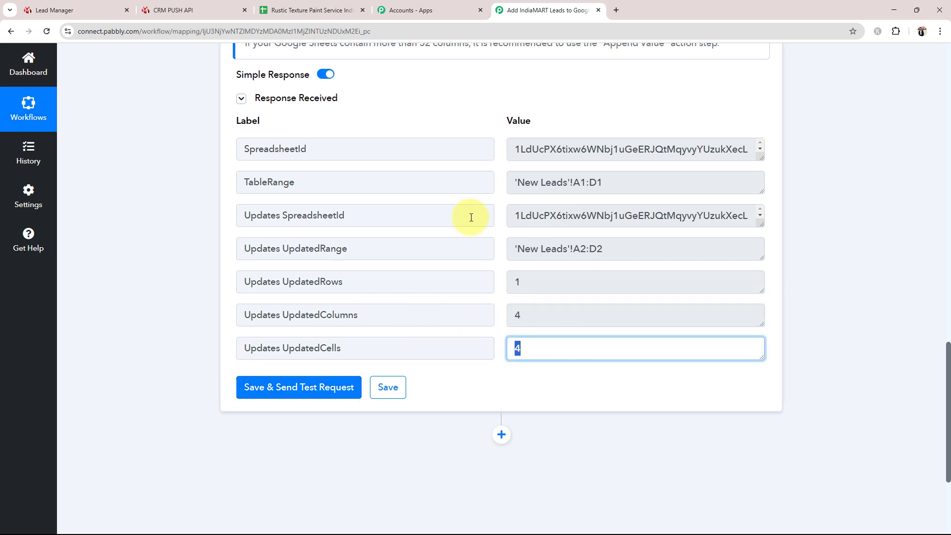
click(313, 7)
Verify the test lead landed in row 2 of New Leads, then collapse the Add New Row step
click(435, 351)
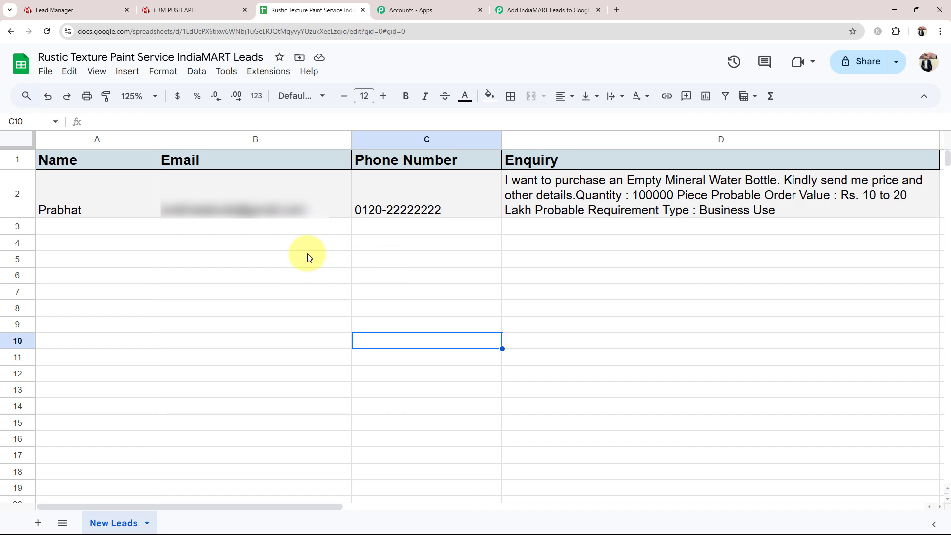
click(567, 6)
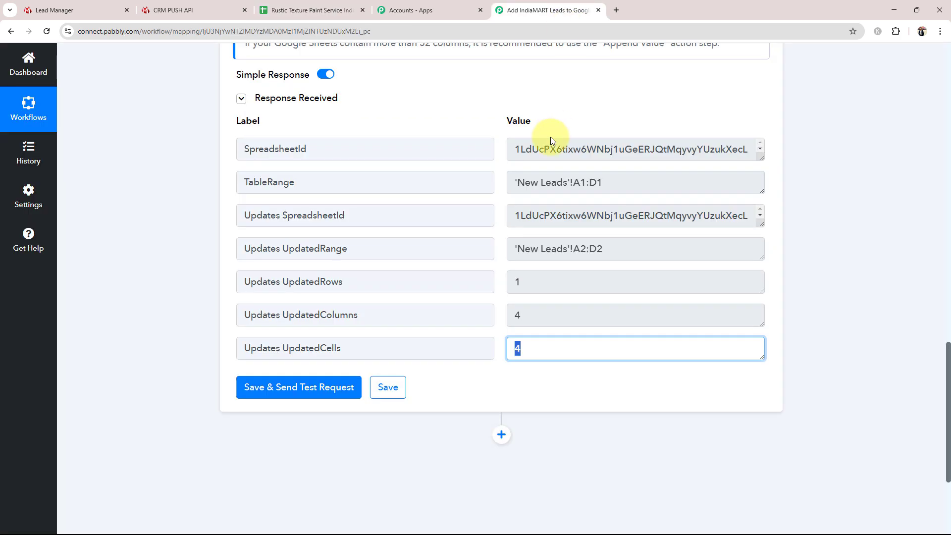
scroll(947, 460, up, 15)
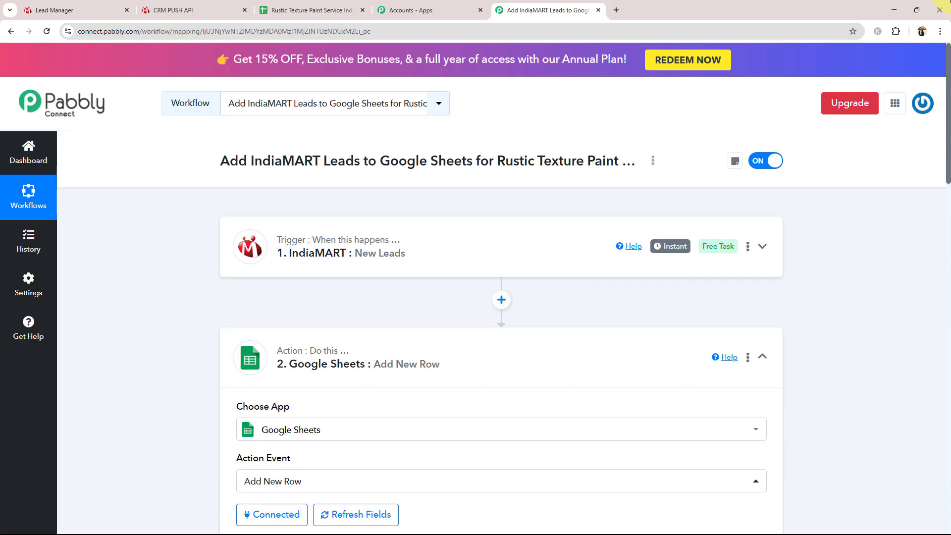
click(533, 365)
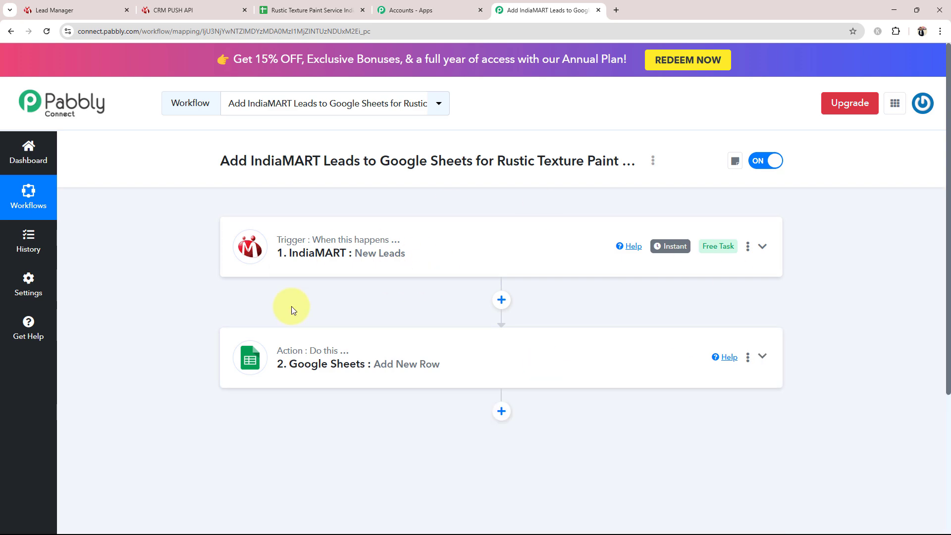